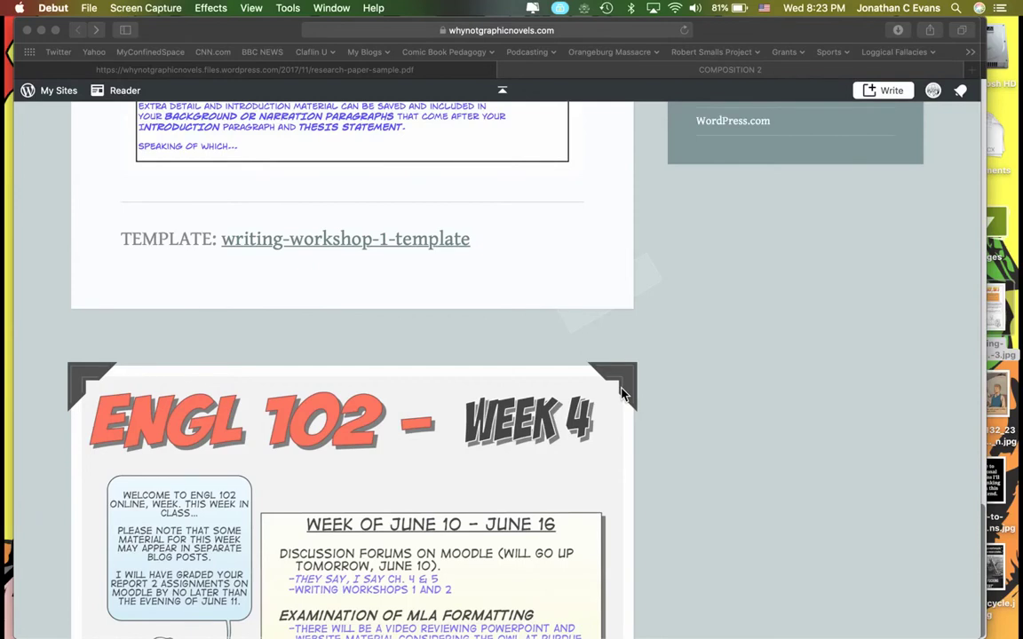
# Open writing-workshop-1-template.docx from Safari's Downloads list in Word.
pyautogui.scroll(5, 622, 393)
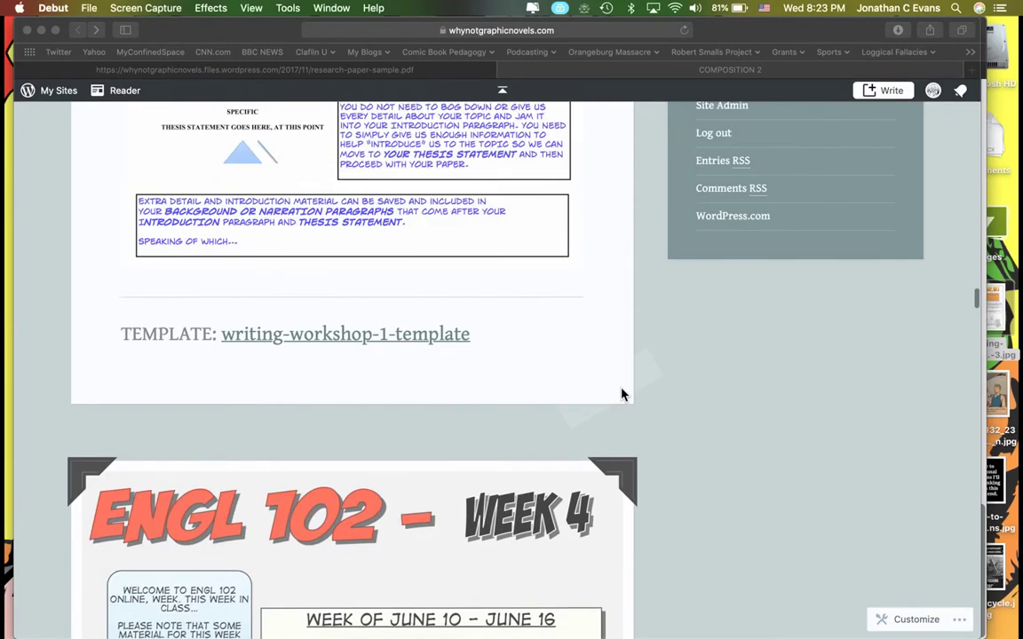
pyautogui.scroll(12, 622, 394)
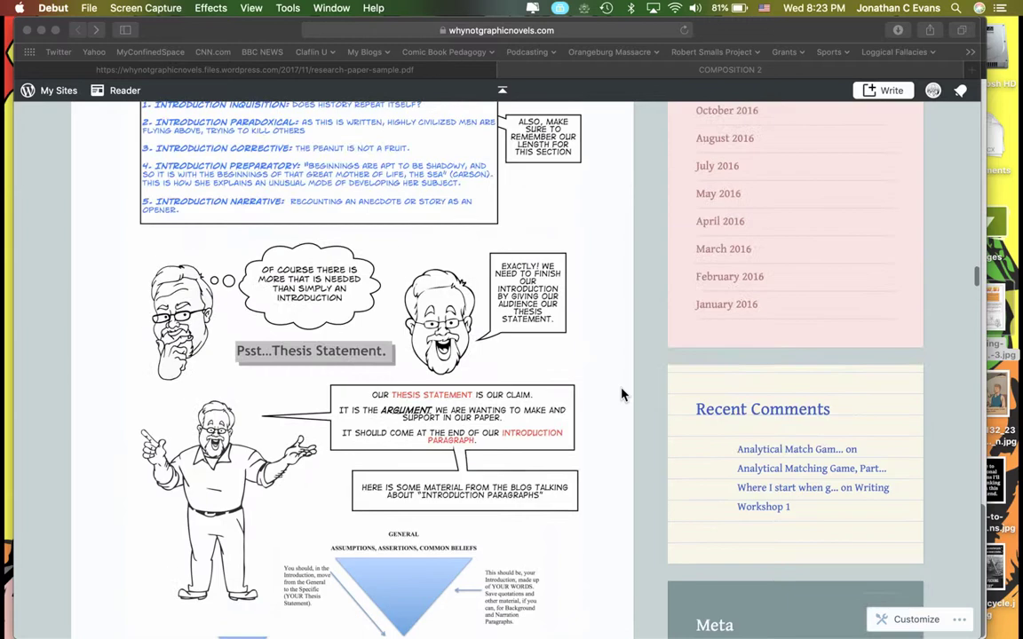
pyautogui.scroll(15, 622, 393)
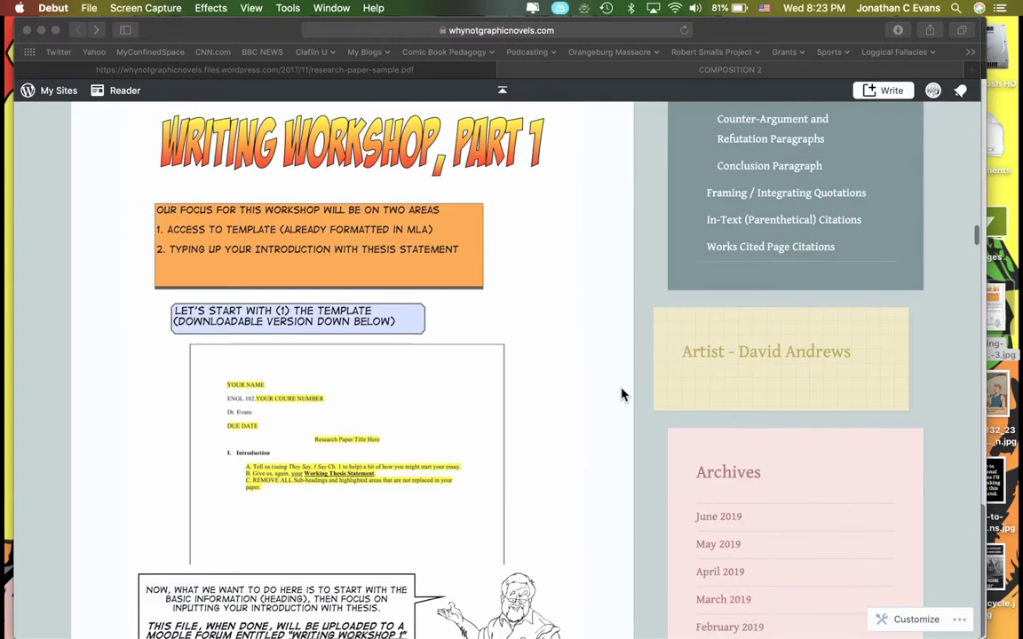
pyautogui.scroll(15, 621, 396)
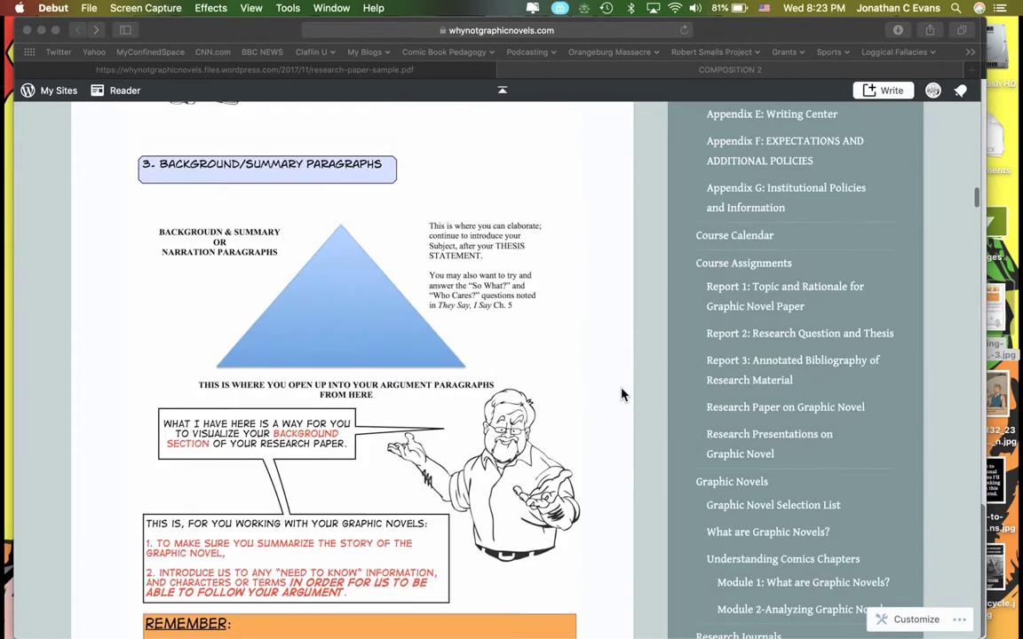
pyautogui.scroll(15, 622, 403)
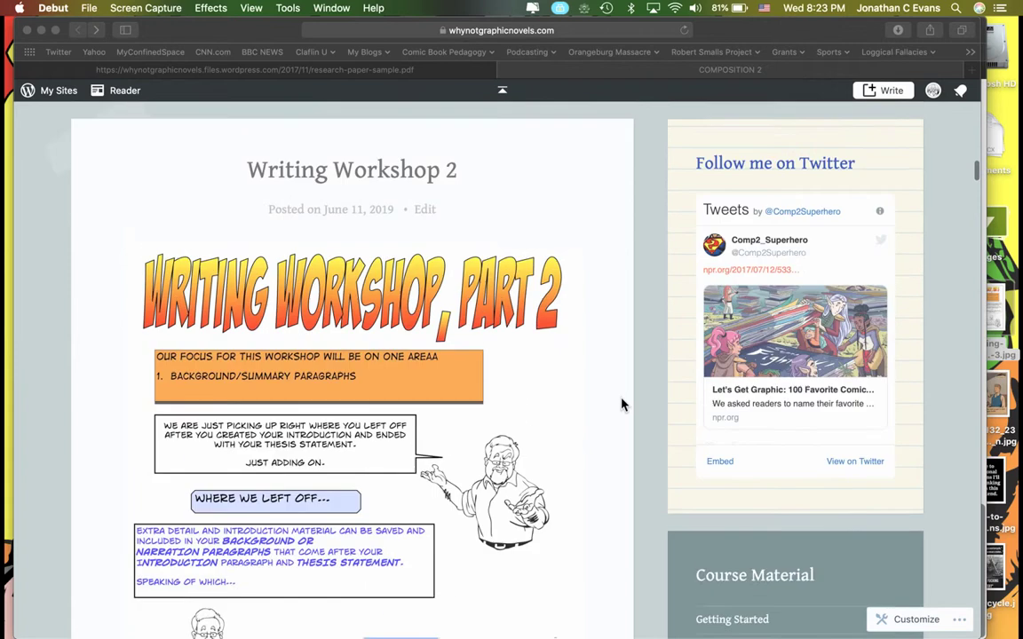
pyautogui.scroll(10, 622, 404)
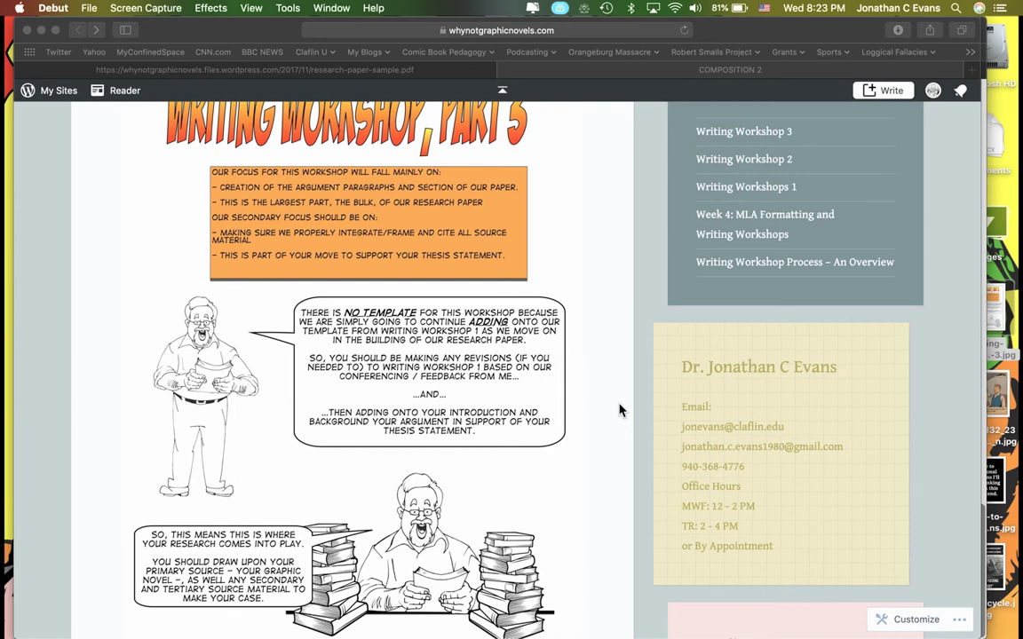
pyautogui.scroll(-10, 622, 411)
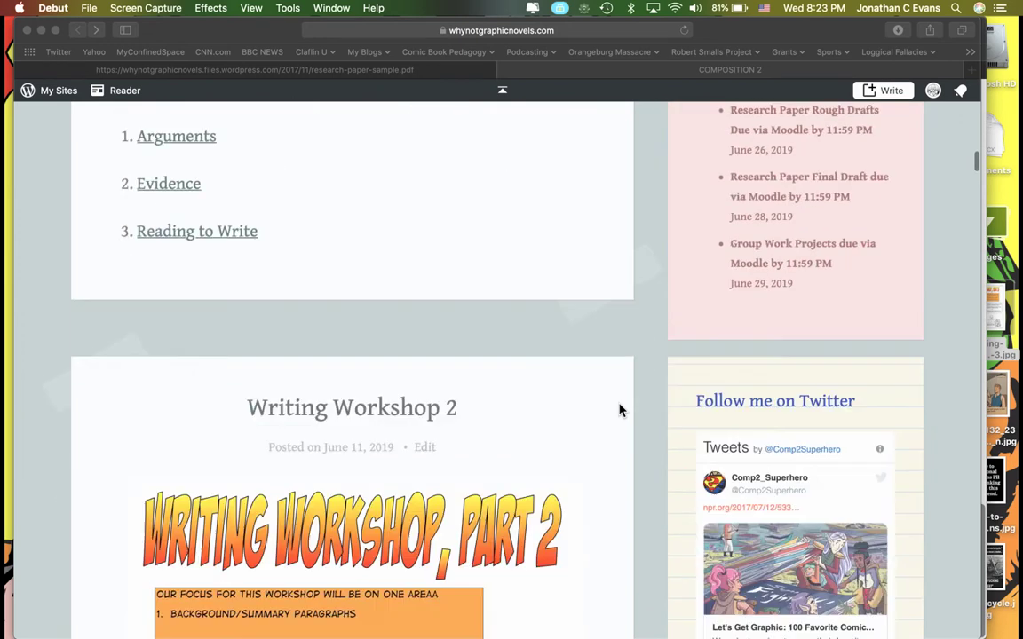
pyautogui.scroll(-15, 622, 411)
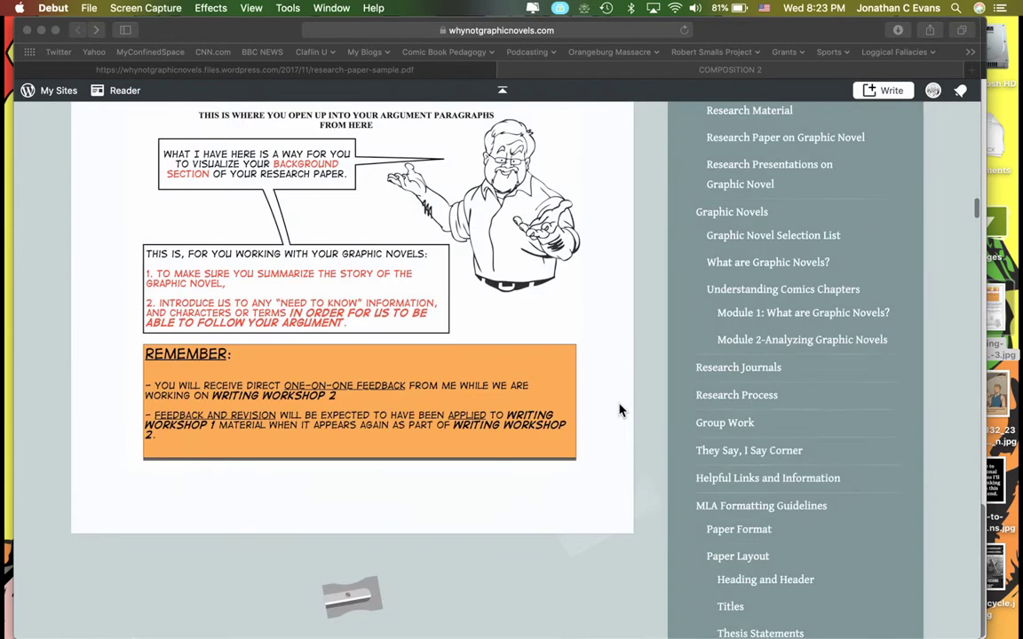
pyautogui.scroll(-10, 620, 410)
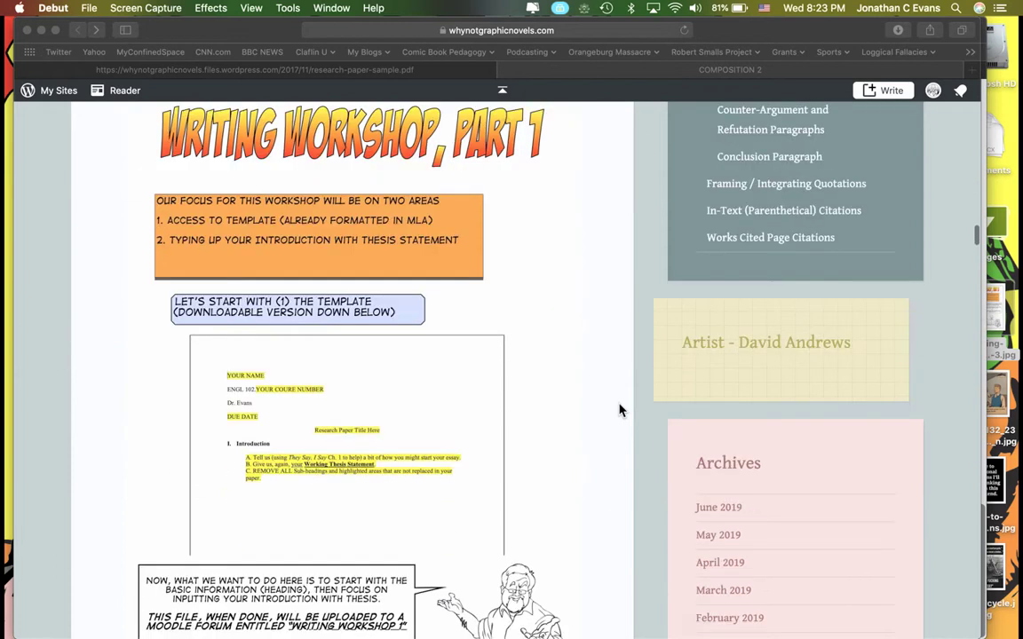
pyautogui.scroll(-10, 570, 454)
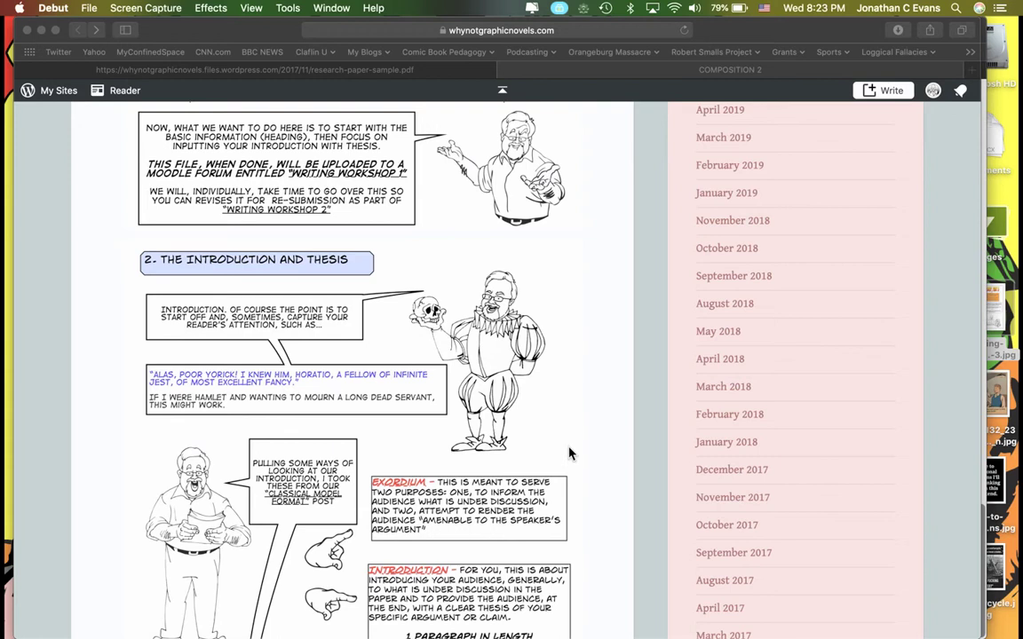
pyautogui.scroll(-3, 569, 454)
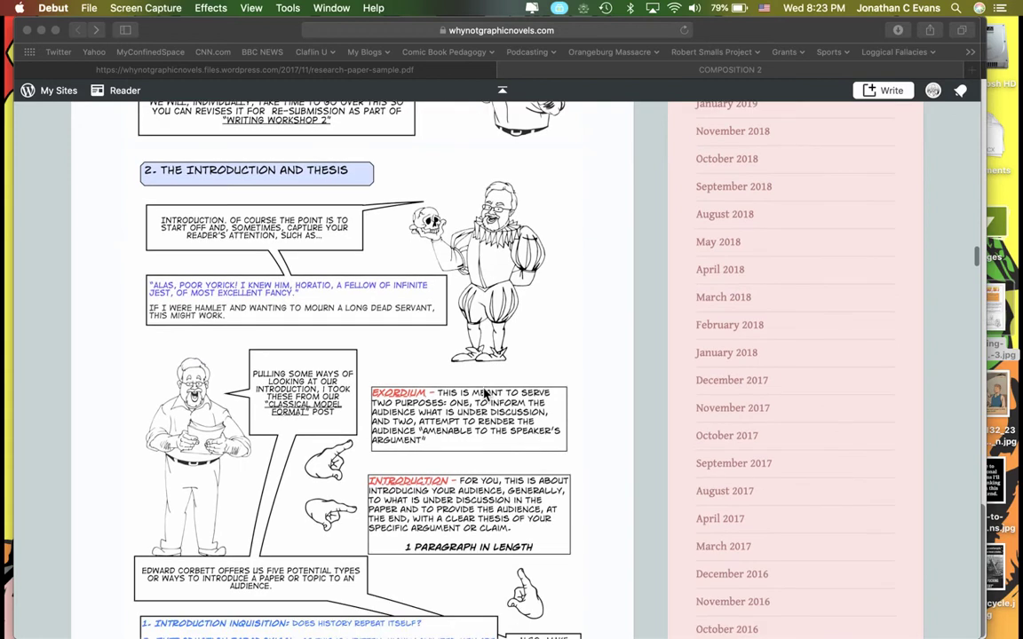
pyautogui.scroll(-8, 486, 393)
pyautogui.scroll(-15, 486, 393)
pyautogui.scroll(-2, 458, 432)
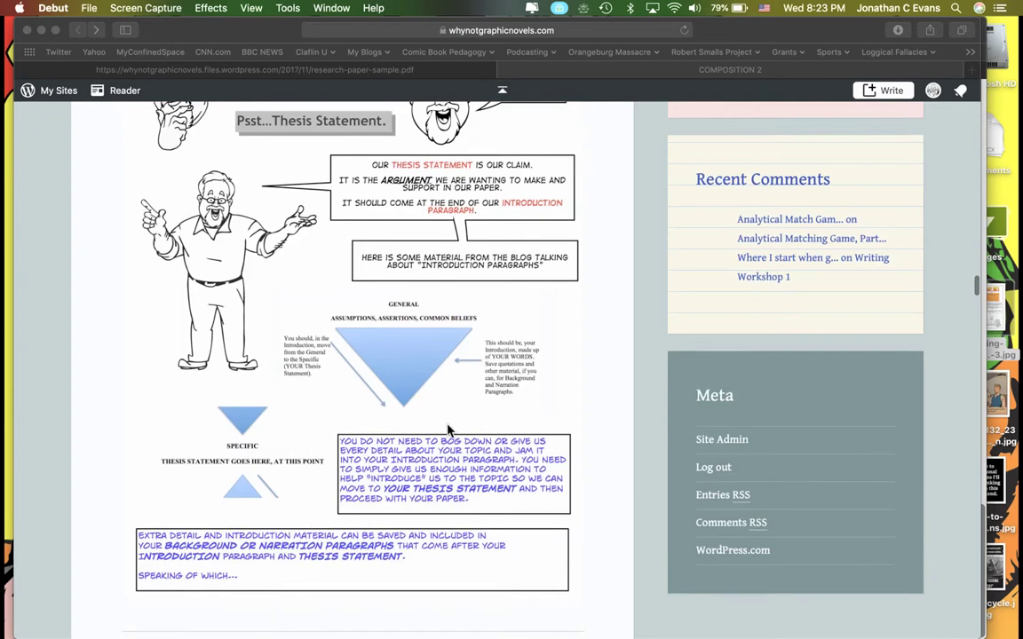
pyautogui.scroll(-8, 448, 430)
pyautogui.click(401, 427)
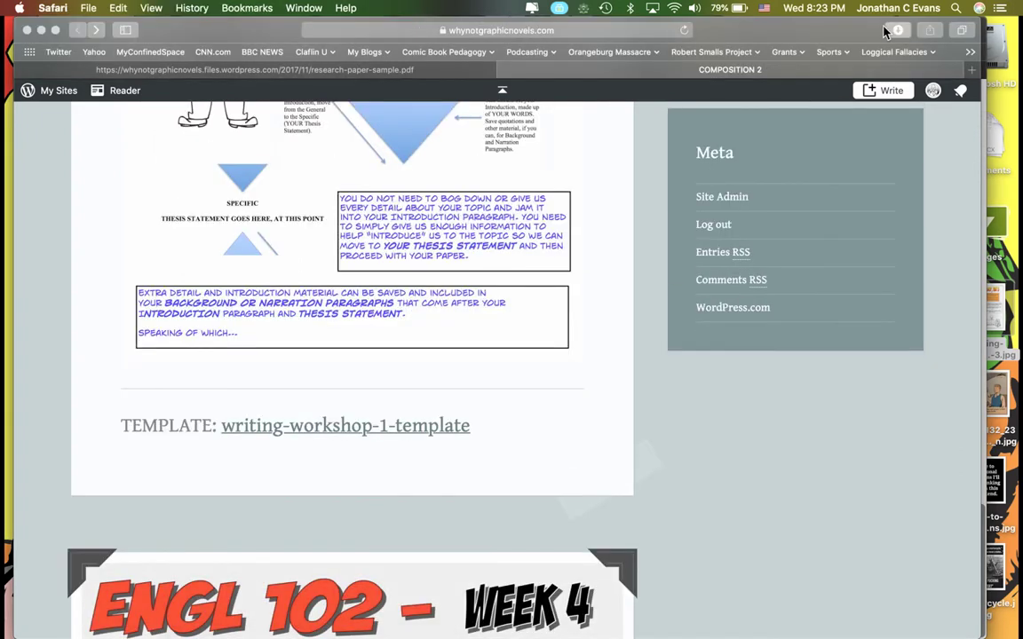
pyautogui.doubleClick(833, 87)
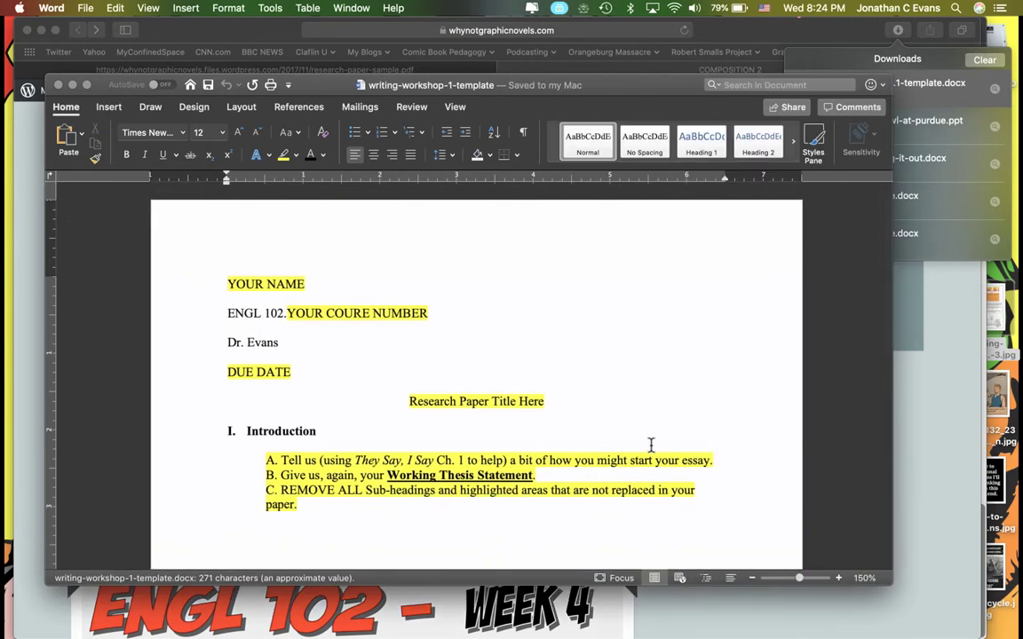
# Delete the Introduction heading and its A–C instruction lines, and left-align the empty line left behind.
pyautogui.click(527, 520)
pyautogui.scroll(-2, 520, 510)
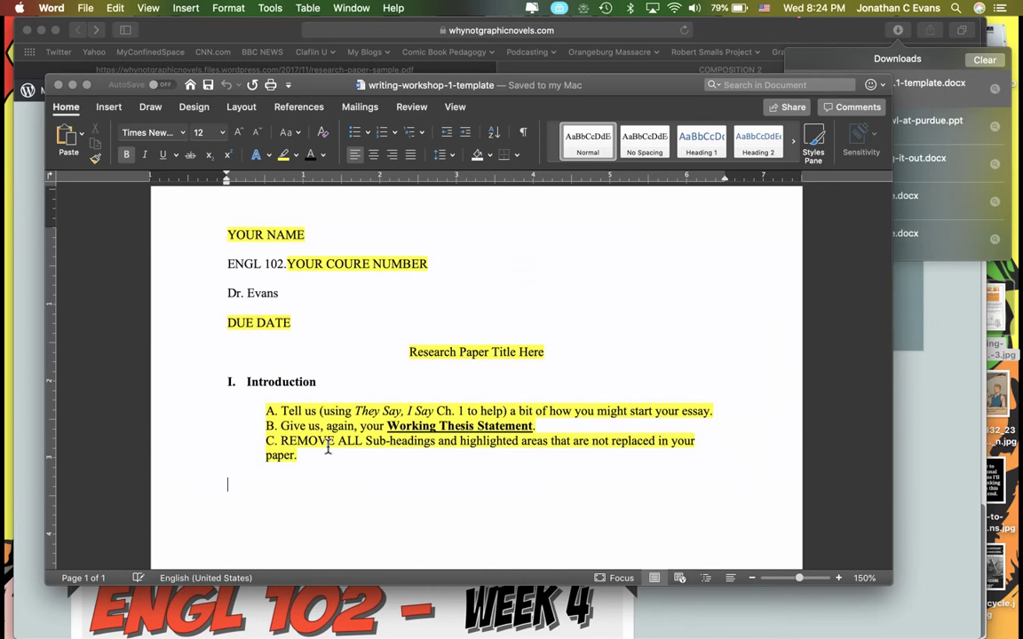
pyautogui.keyDown('shift'); pyautogui.click(217, 365); pyautogui.keyUp('shift')
pyautogui.press('BackSpace')
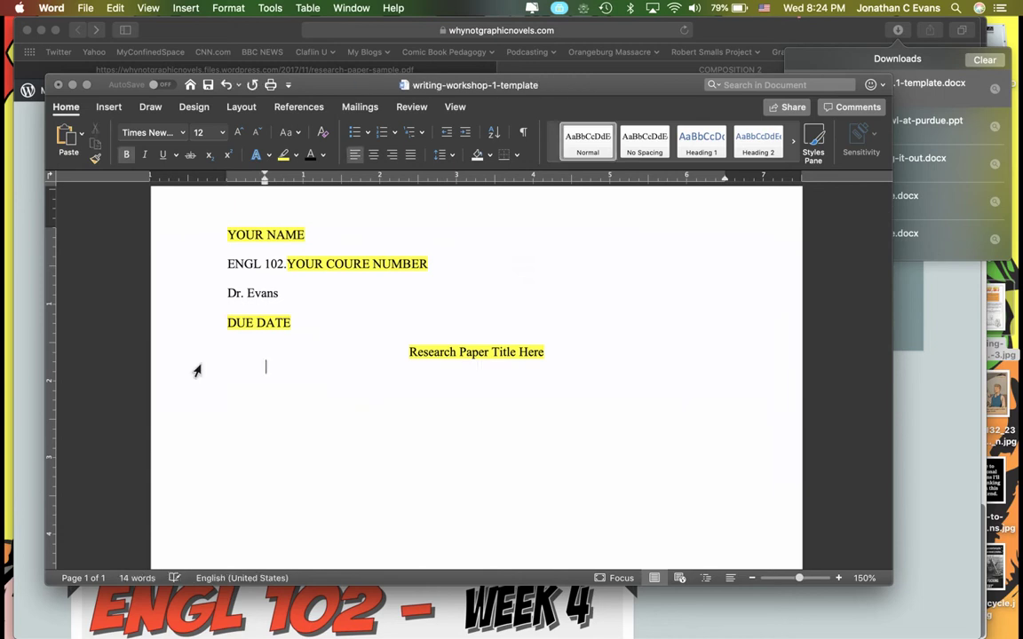
pyautogui.press('super+e')
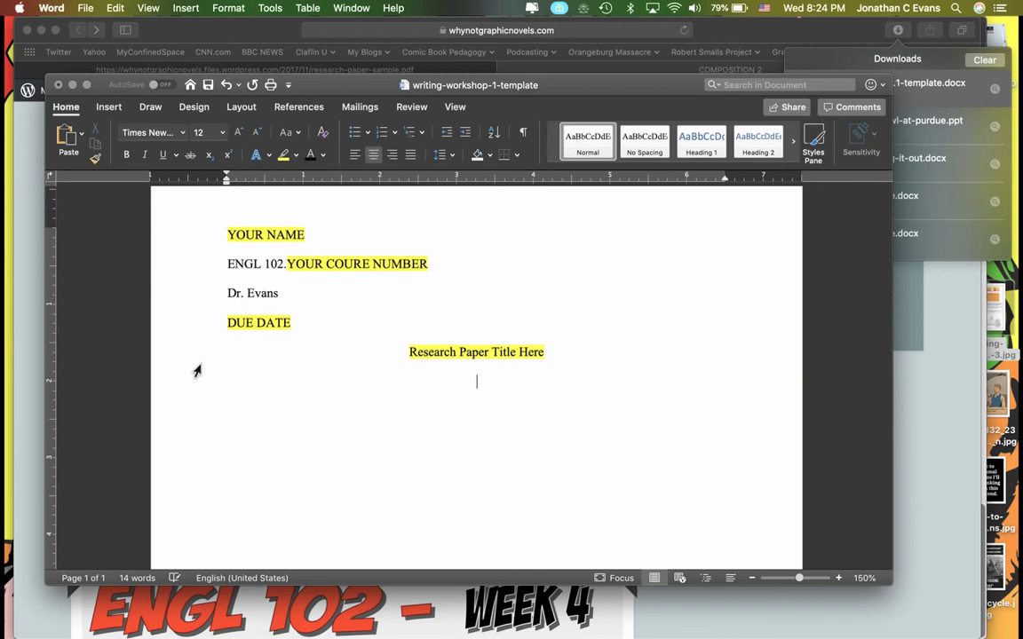
pyautogui.click(354, 155)
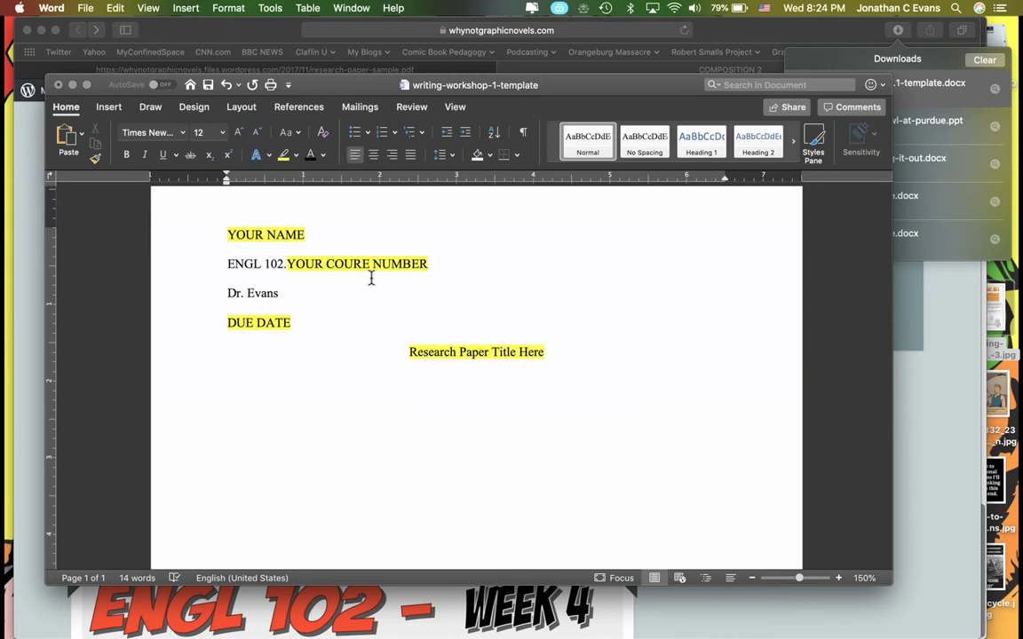
# Fill the MLA heading with the student's name, course ENGL 102.71 and date 29 June 2019.
pyautogui.tripleClick(232, 233)
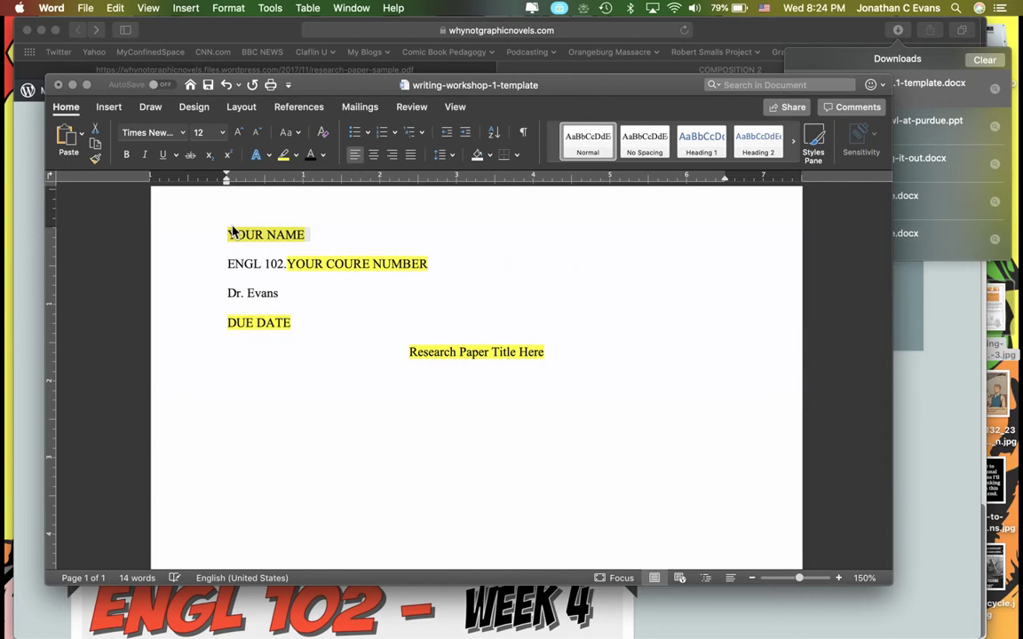
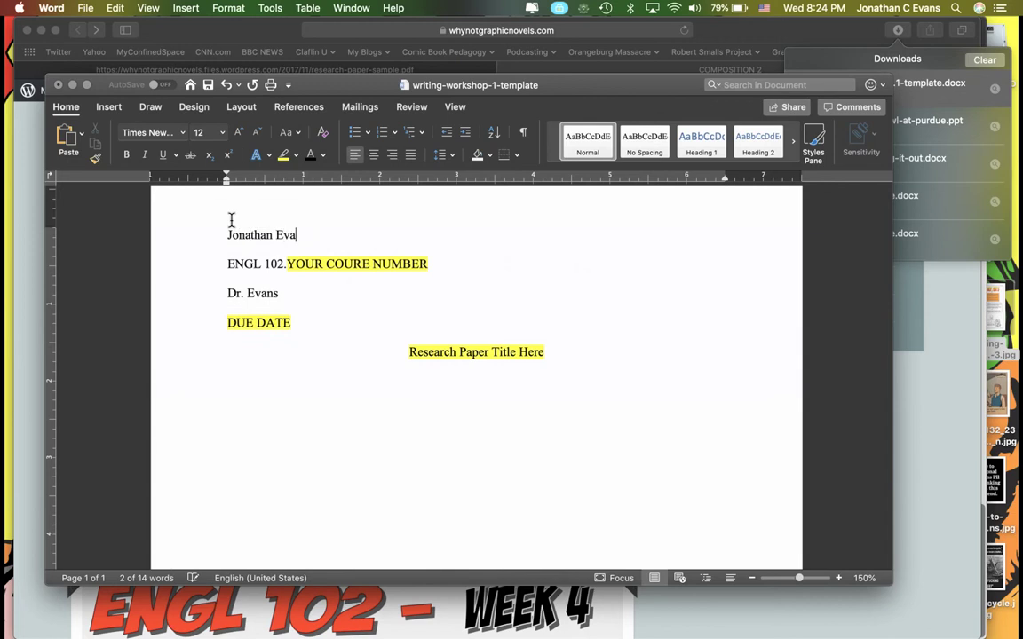
pyautogui.click(311, 266)
pyautogui.press('BackSpace')
pyautogui.write('71')
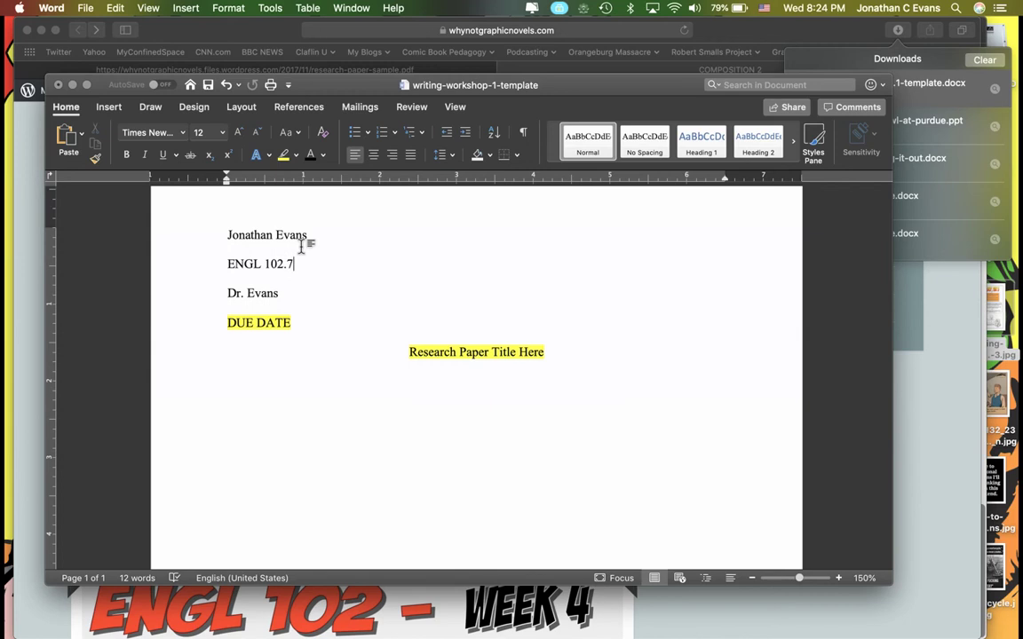
pyautogui.click(225, 325)
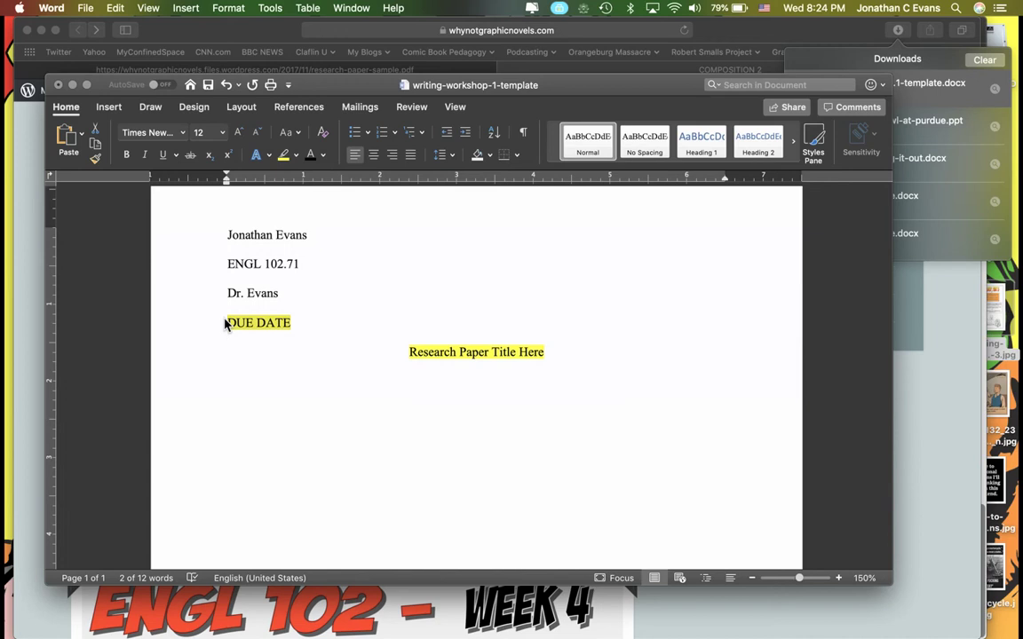
pyautogui.write('29 ')
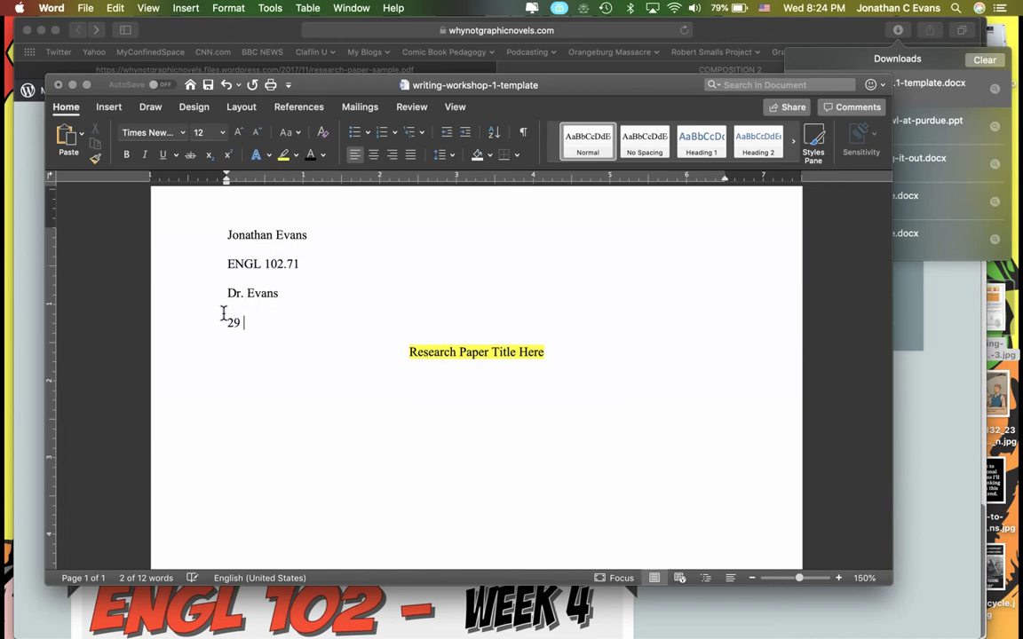
pyautogui.write('Jun 3')
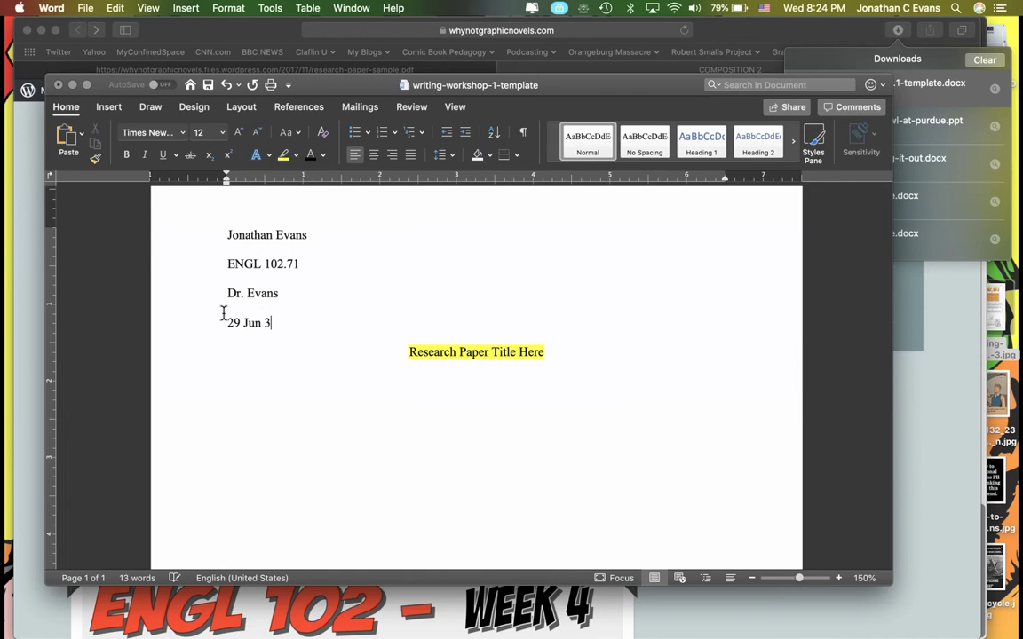
pyautogui.press('BackSpace')
pyautogui.press('BackSpace')
pyautogui.write('e 2019')
# Replace the title placeholder with 'Watchmen' and add a left-aligned new line below it.
pyautogui.tripleClick(428, 352)
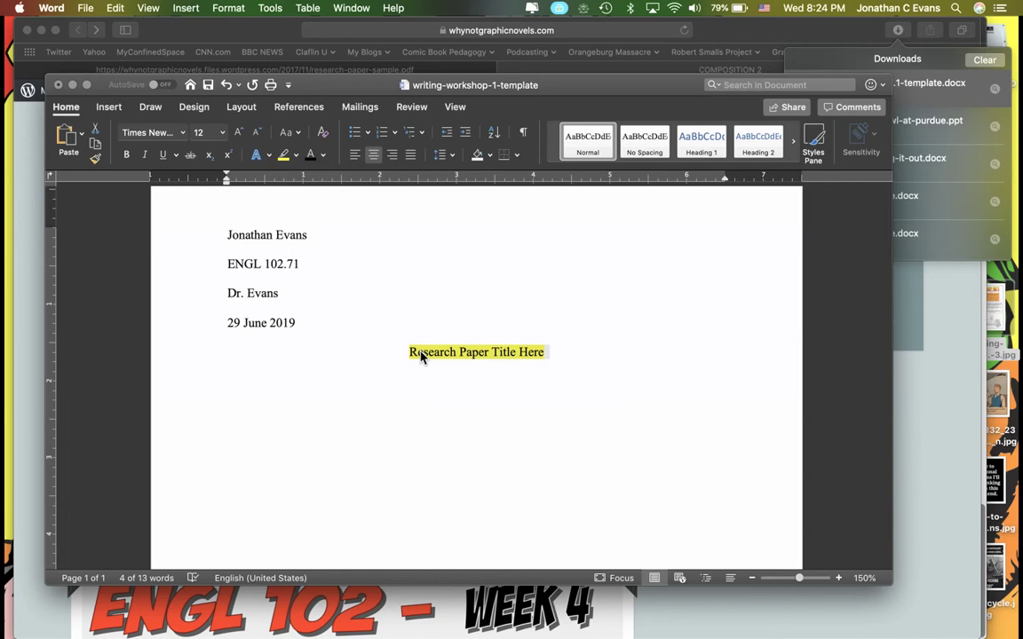
pyautogui.write('Wat')
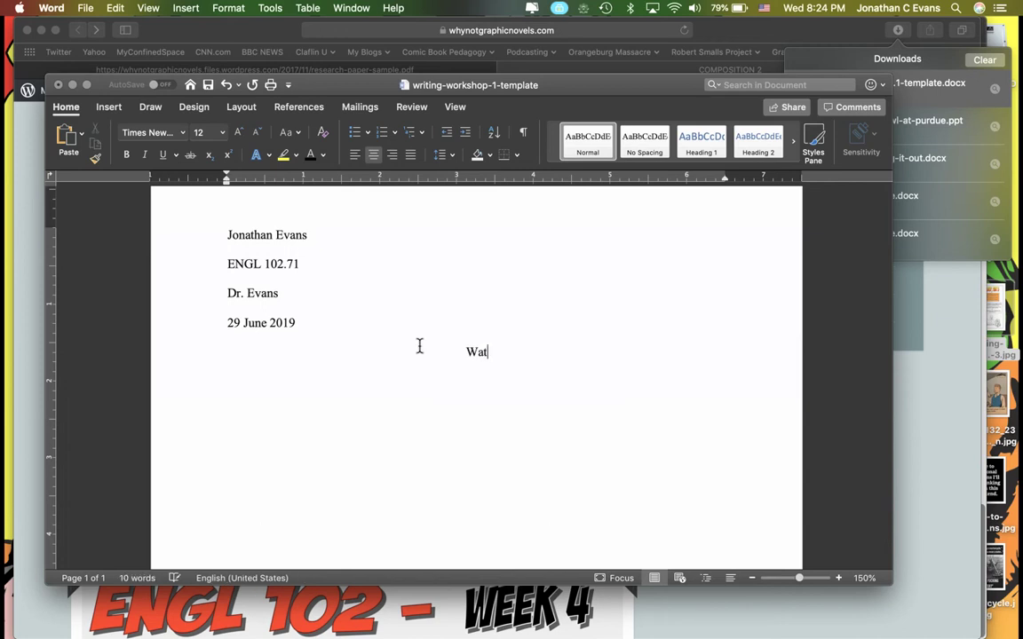
pyautogui.write('chmen:')
pyautogui.press('BackSpace')
pyautogui.press('Return')
pyautogui.press('super+l')
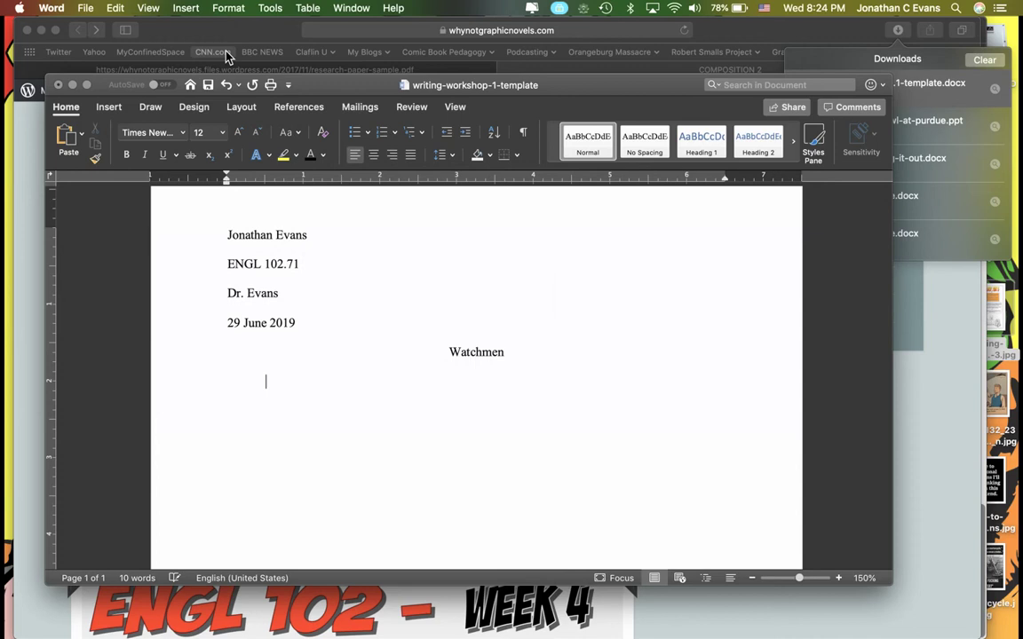
# Set the document's line spacing to Double in Format > Paragraph, then return to Safari.
pyautogui.click(226, 8)
pyautogui.click(248, 51)
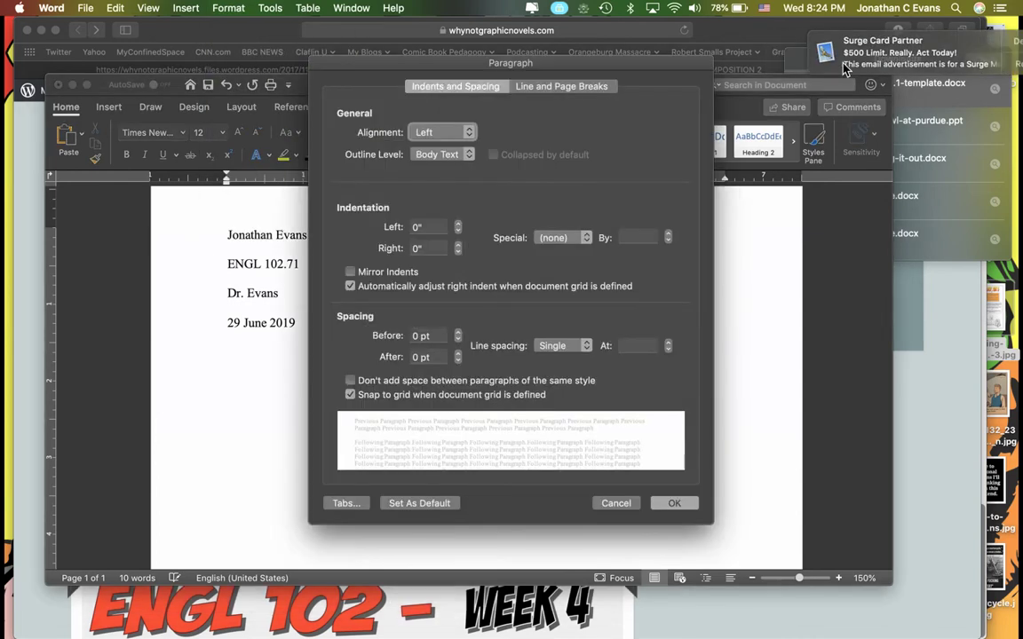
pyautogui.click(539, 345)
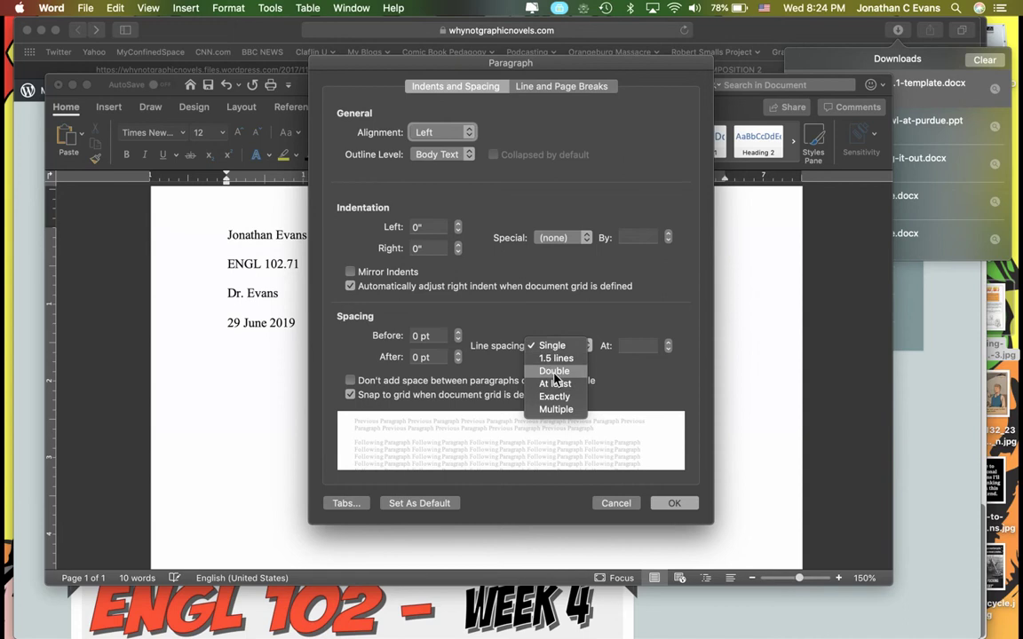
pyautogui.click(551, 367)
pyautogui.click(668, 504)
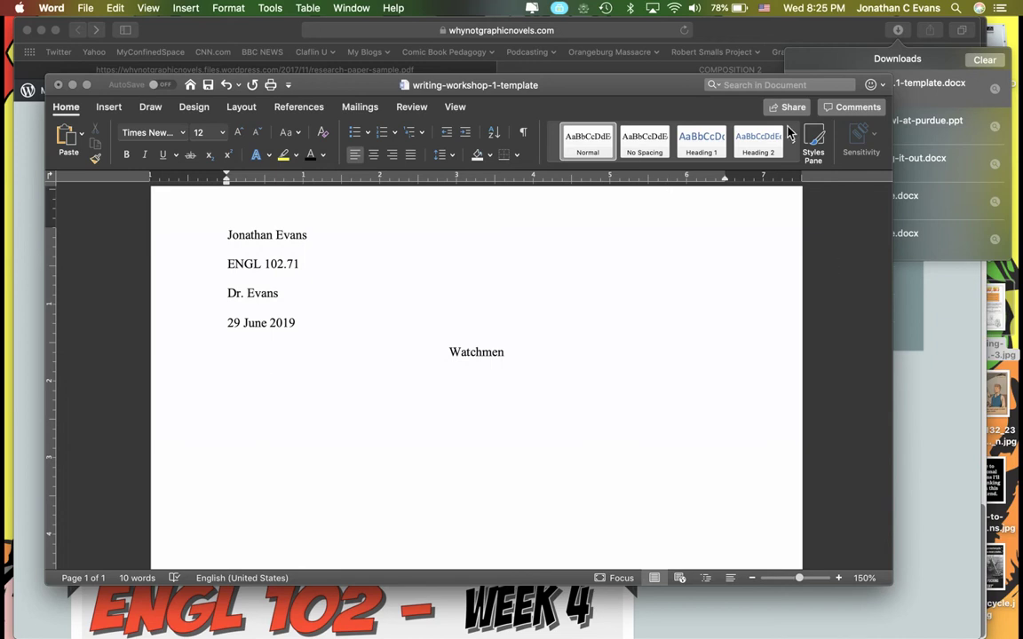
pyautogui.click(480, 64)
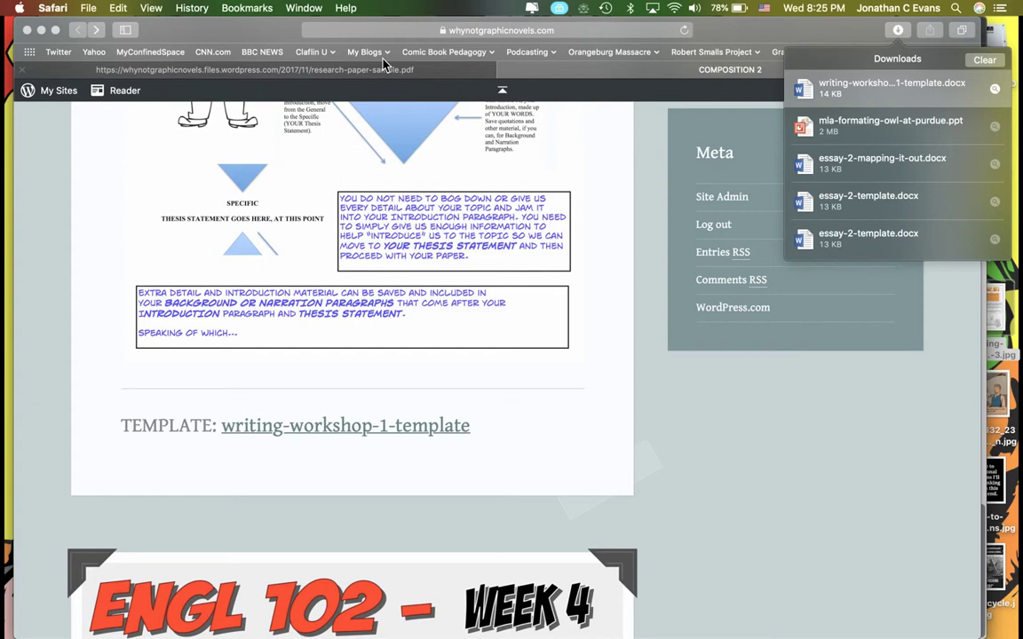
pyautogui.click(355, 69)
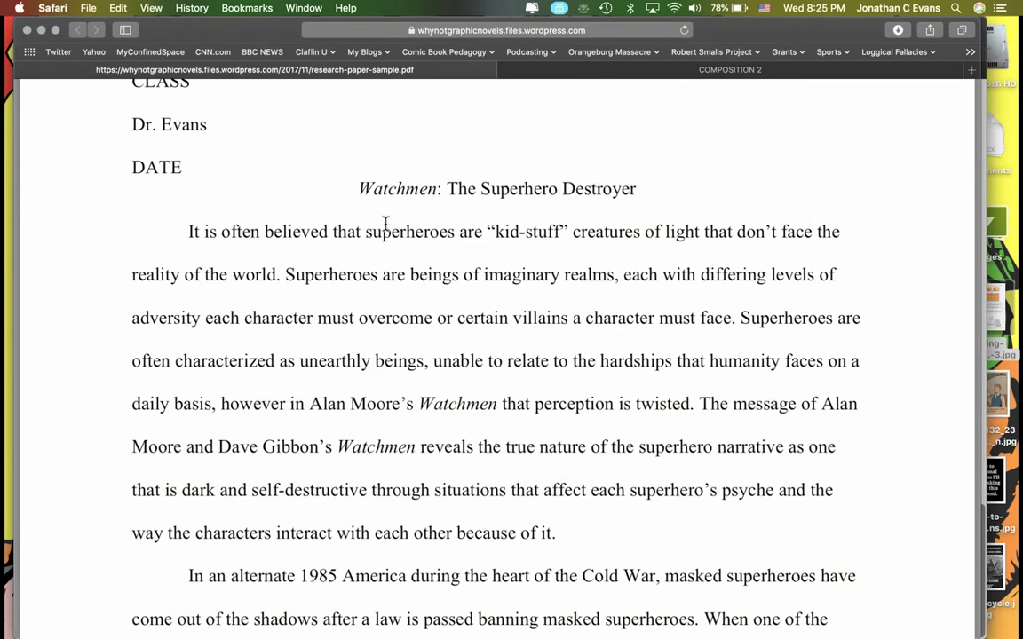
pyautogui.scroll(3, 386, 161)
pyautogui.scroll(-5, 386, 224)
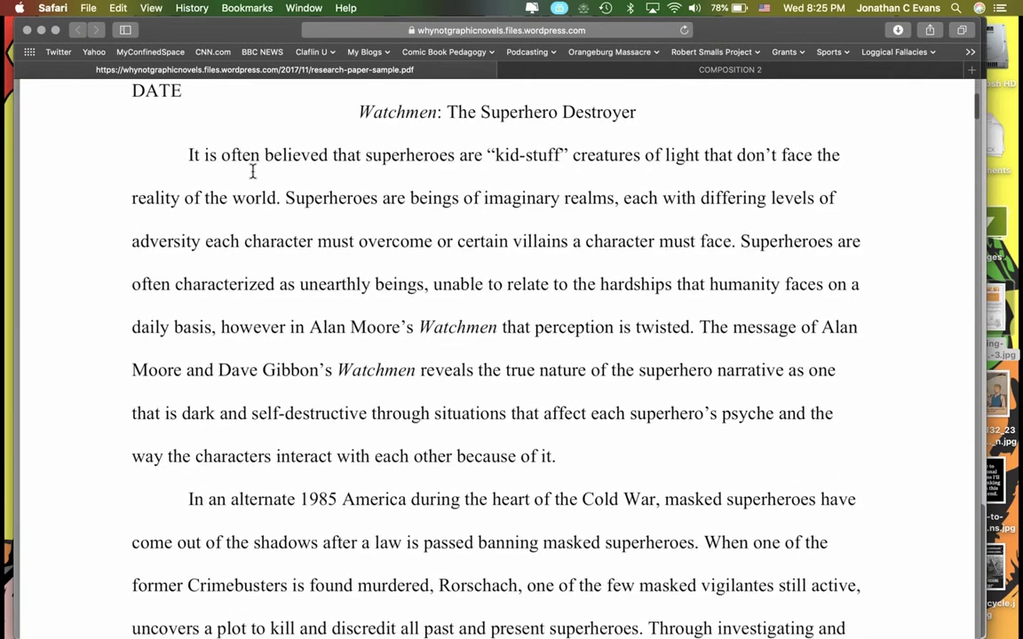
pyautogui.moveTo(188, 155); pyautogui.dragTo(562, 456)
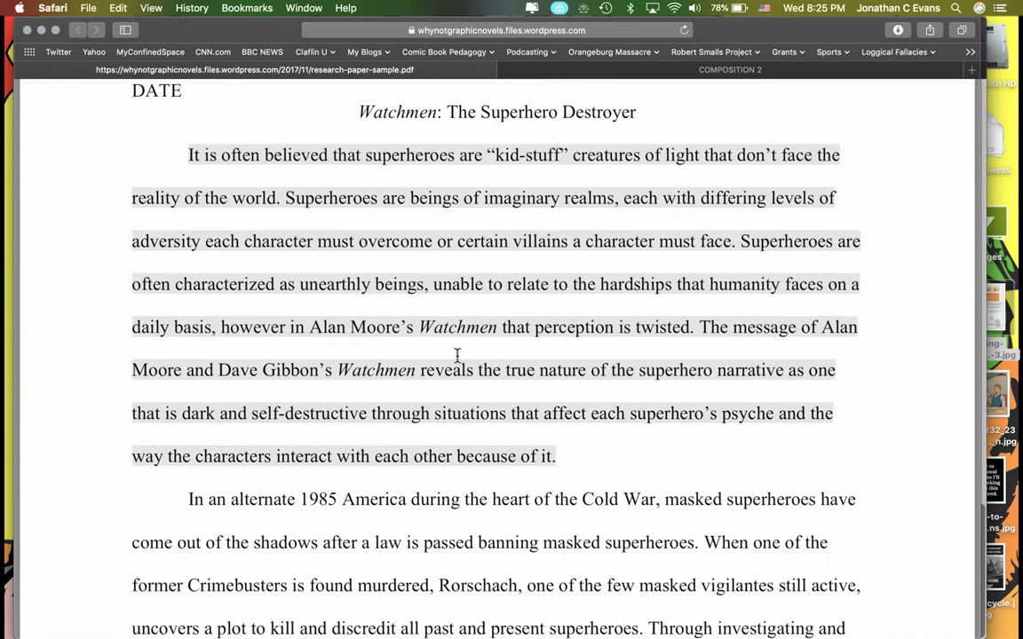
pyautogui.moveTo(701, 325); pyautogui.dragTo(692, 432)
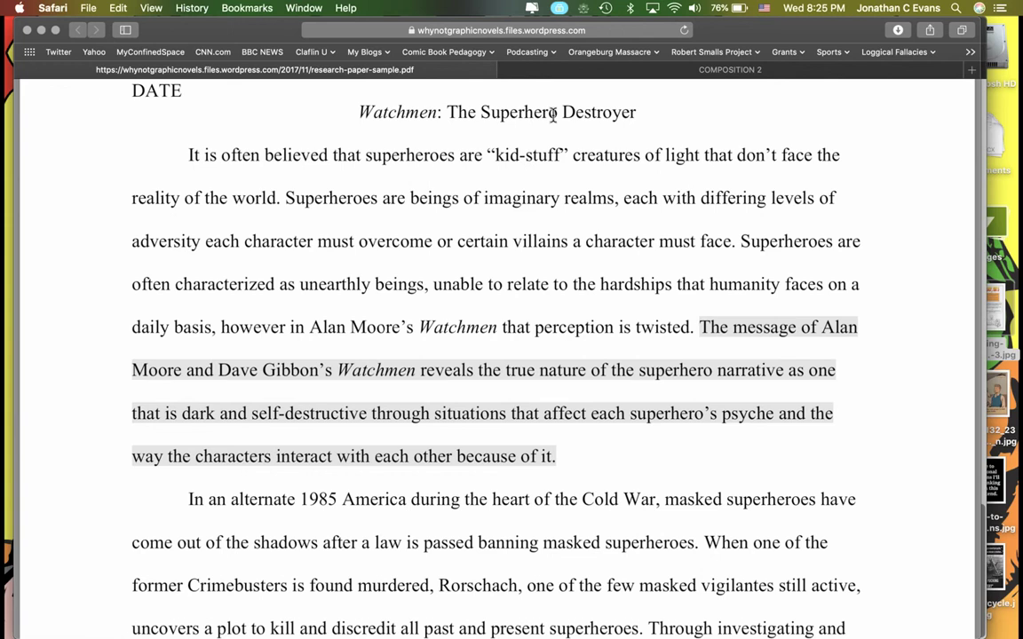
pyautogui.click(570, 71)
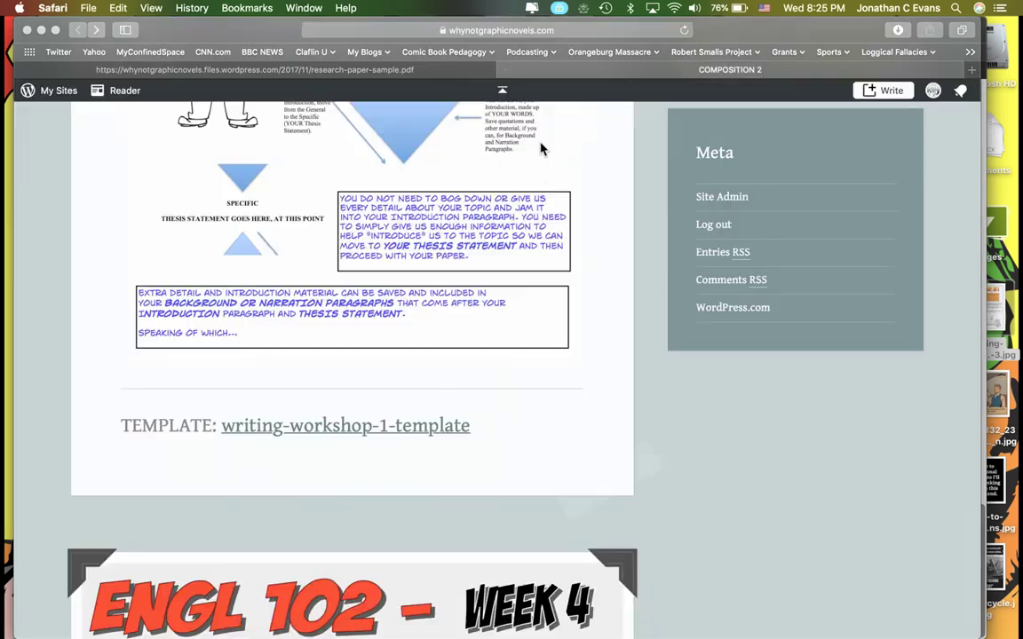
# Switch back to the research-paper-sample.pdf tab.
pyautogui.scroll(15, 541, 177)
pyautogui.scroll(10, 539, 200)
pyautogui.scroll(10, 541, 249)
pyautogui.scroll(2, 540, 256)
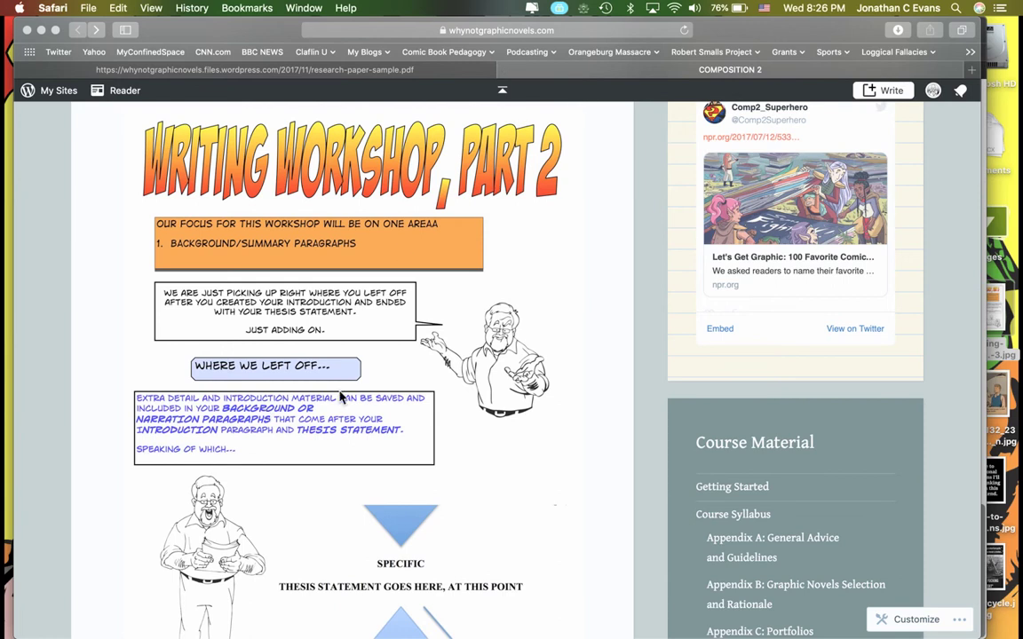
pyautogui.click(456, 71)
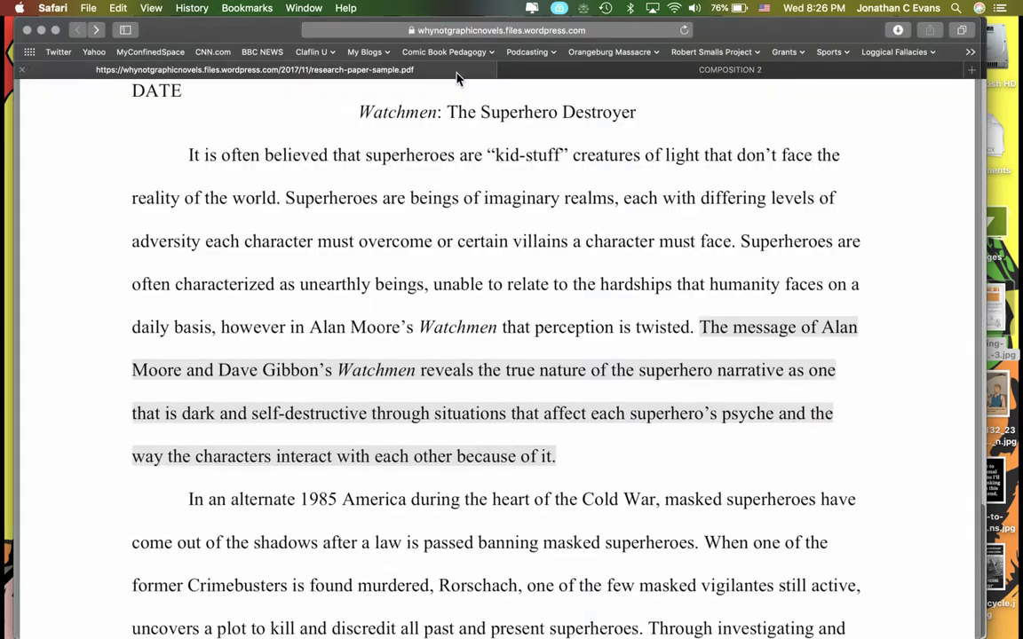
pyautogui.scroll(-2, 470, 262)
pyautogui.scroll(-5, 470, 262)
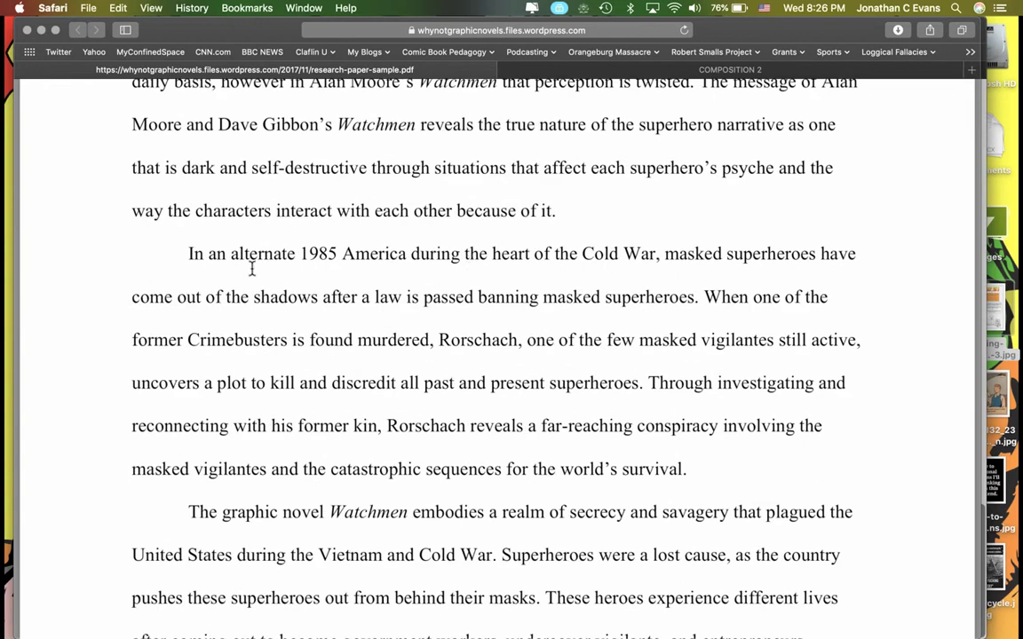
# Highlight the plot-summary paragraph beginning 'In an alternate' and read on to the next page.
pyautogui.moveTo(189, 251); pyautogui.dragTo(688, 466)
pyautogui.scroll(-1, 687, 466)
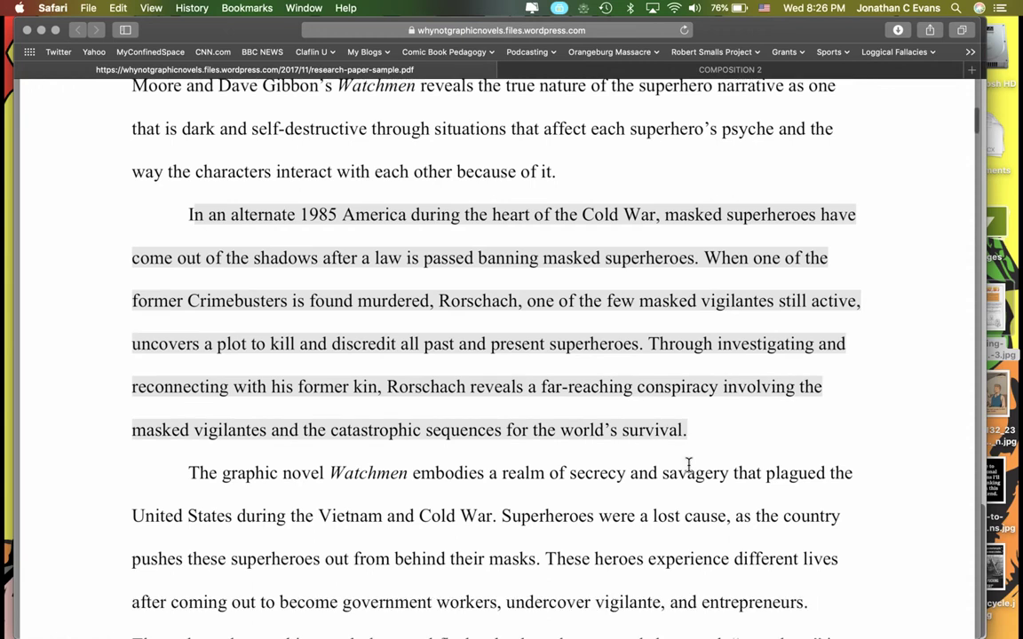
pyautogui.moveTo(687, 417); pyautogui.dragTo(623, 418)
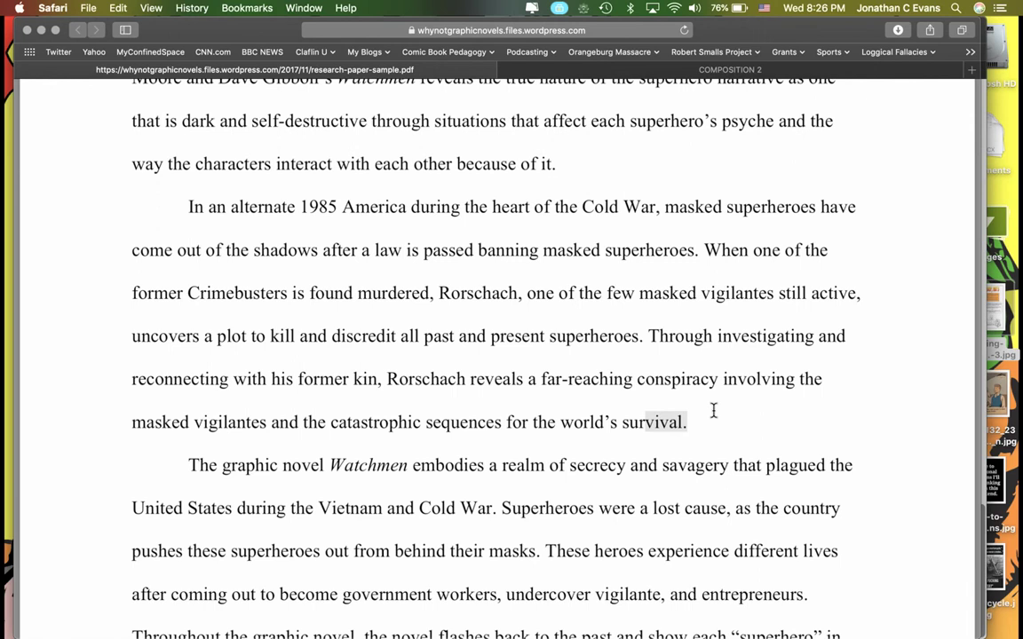
pyautogui.scroll(-3, 655, 253)
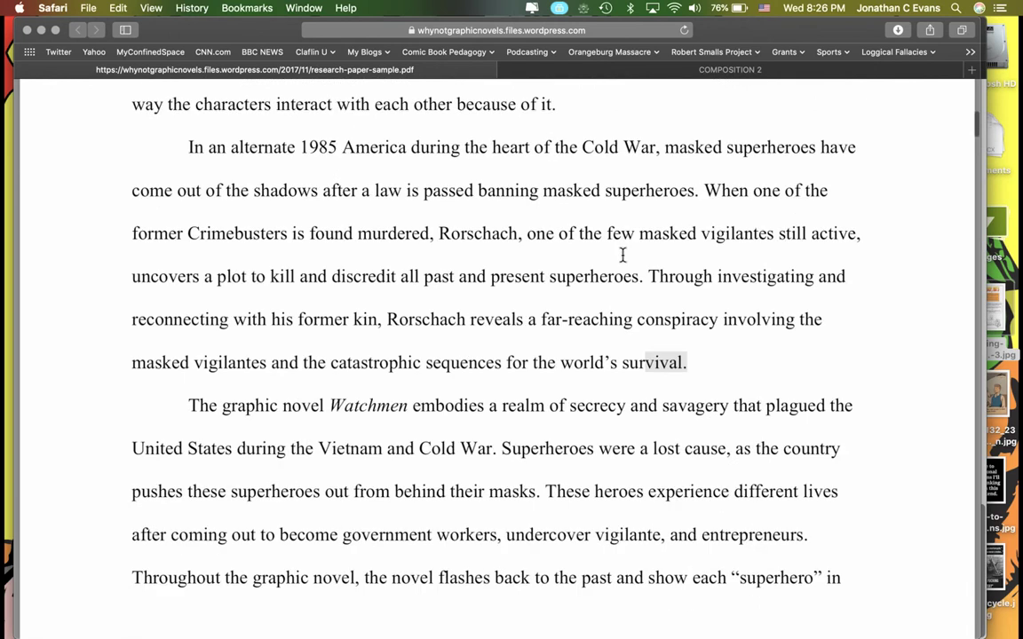
pyautogui.scroll(-5, 624, 252)
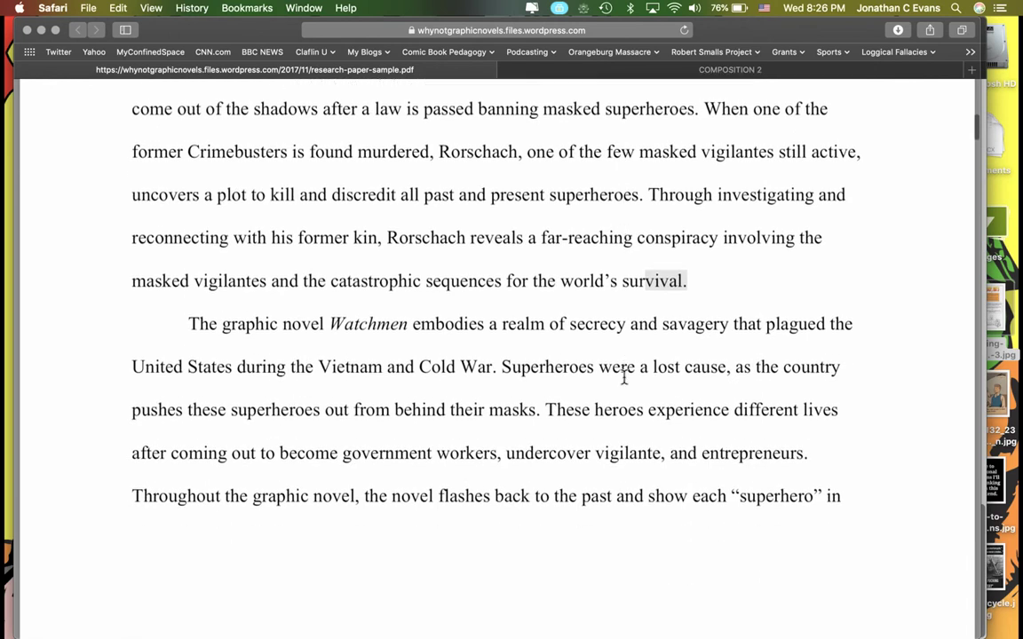
pyautogui.scroll(-10, 625, 377)
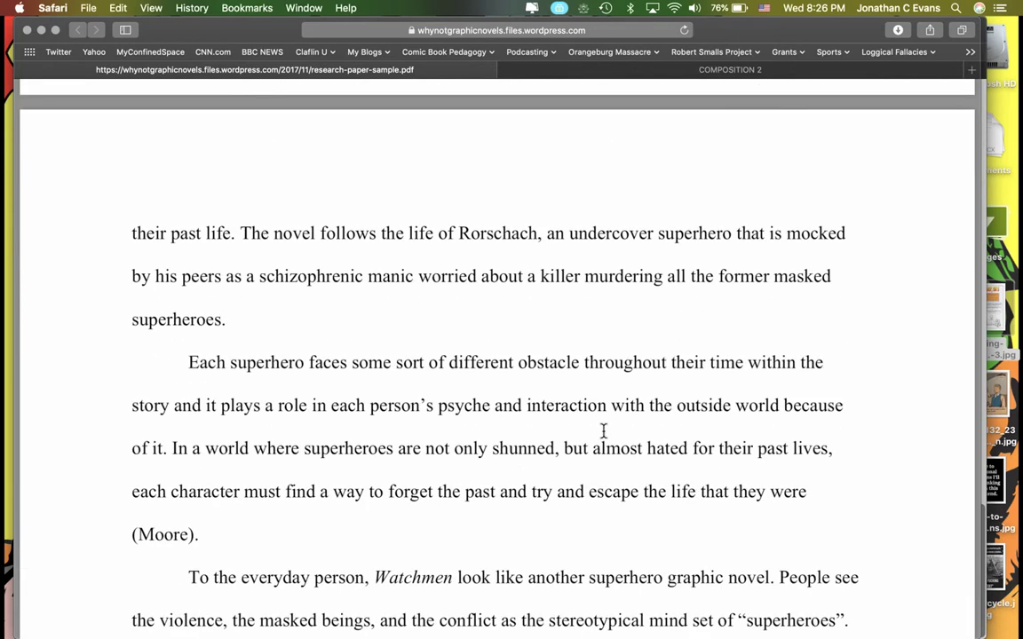
# Highlight the background text ending with (Moore), clear it, and go to the COMPOSITION 2 tab.
pyautogui.moveTo(405, 546); pyautogui.dragTo(187, 107)
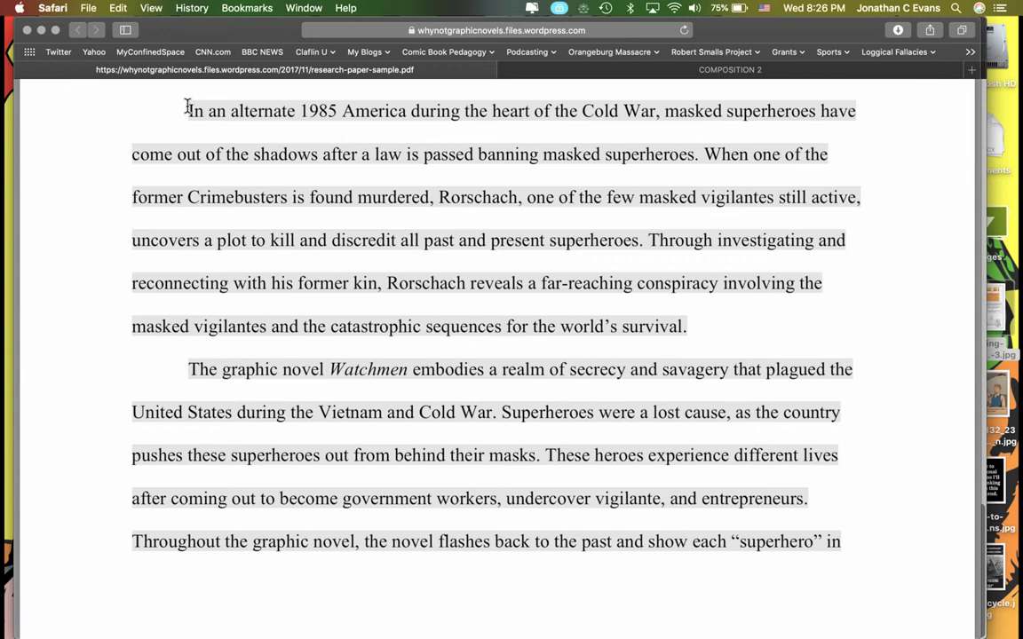
pyautogui.click(284, 291)
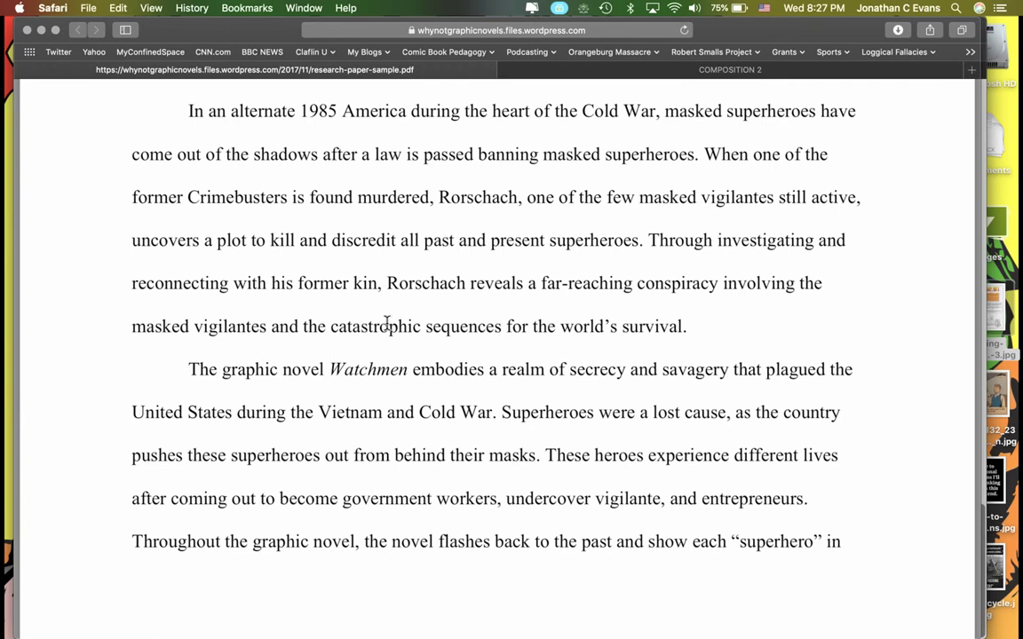
pyautogui.scroll(-2, 386, 324)
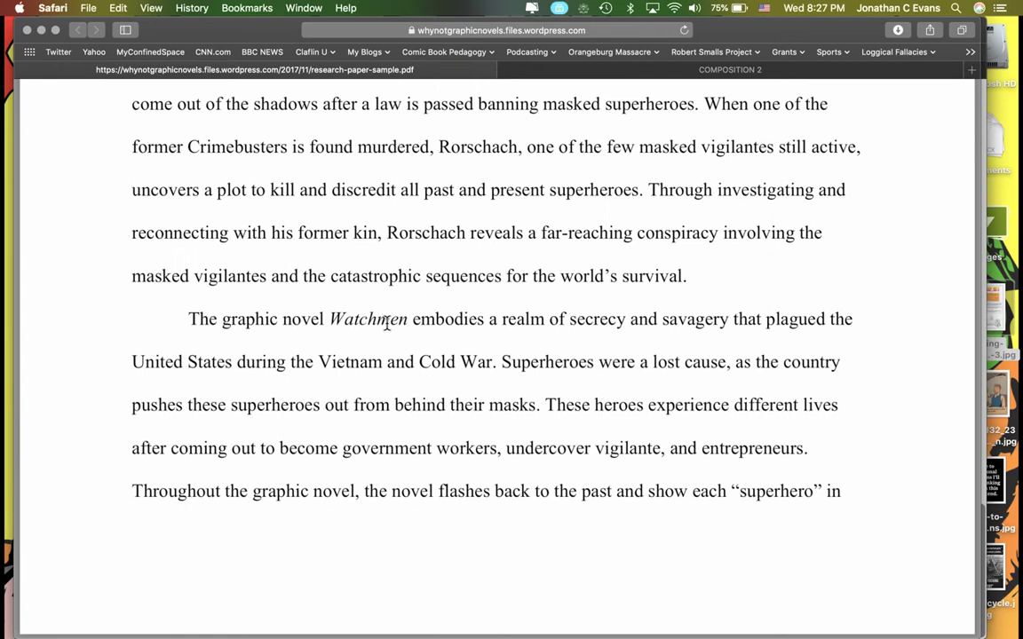
pyautogui.click(560, 71)
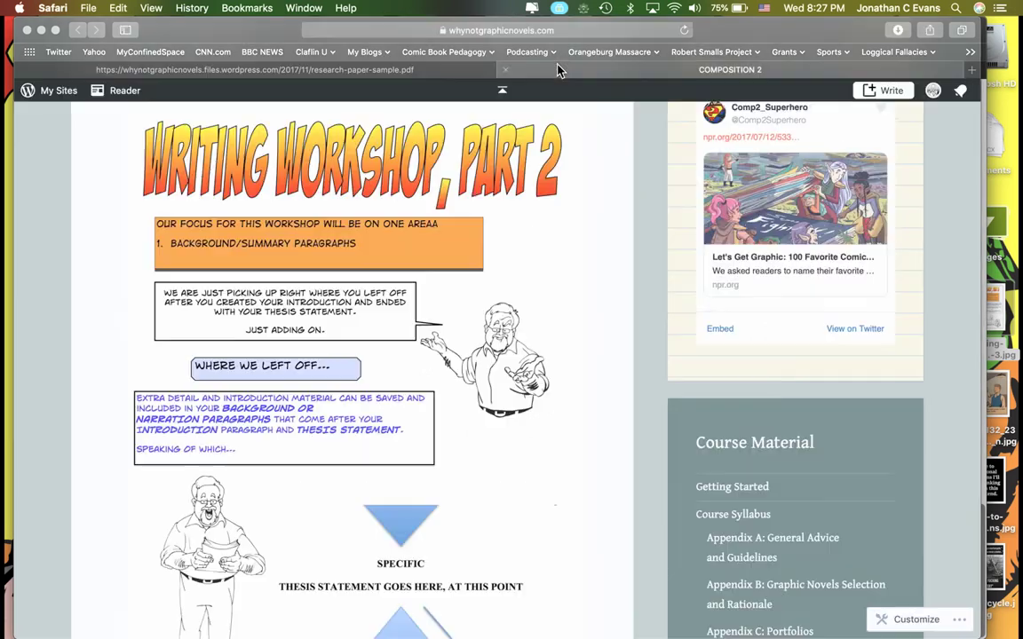
# Browse the writing-workshop blog posts and open the research-paper-sample.pdf link.
pyautogui.scroll(-10, 435, 254)
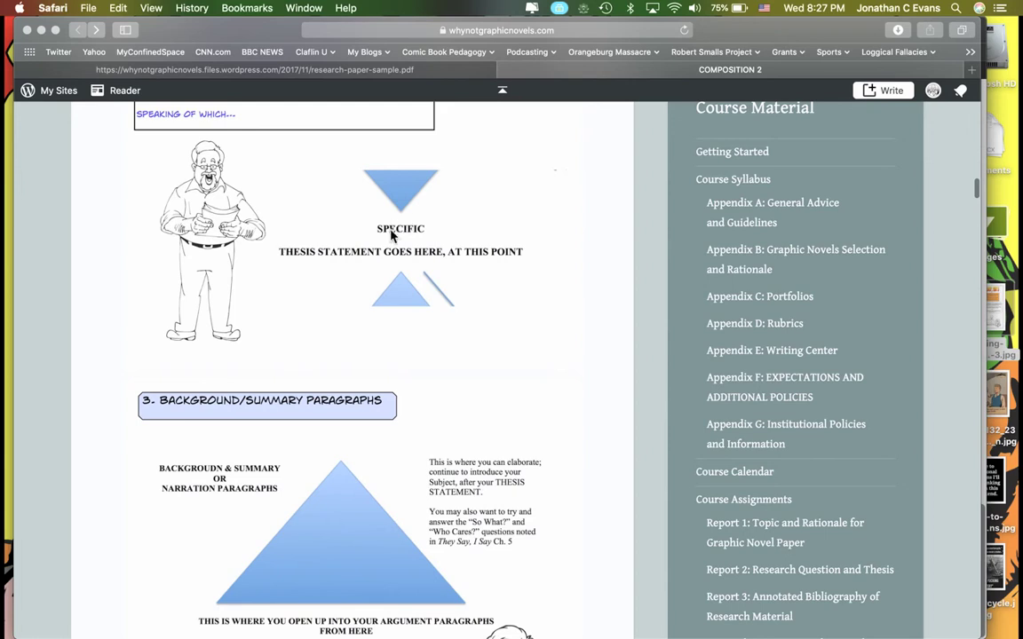
pyautogui.scroll(-5, 364, 262)
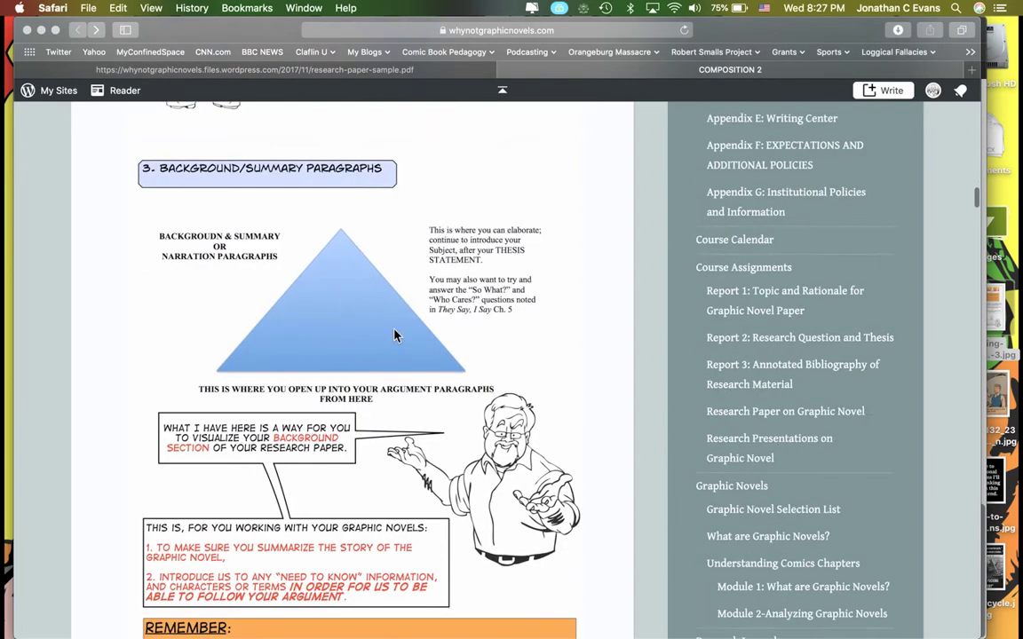
pyautogui.scroll(-3, 354, 298)
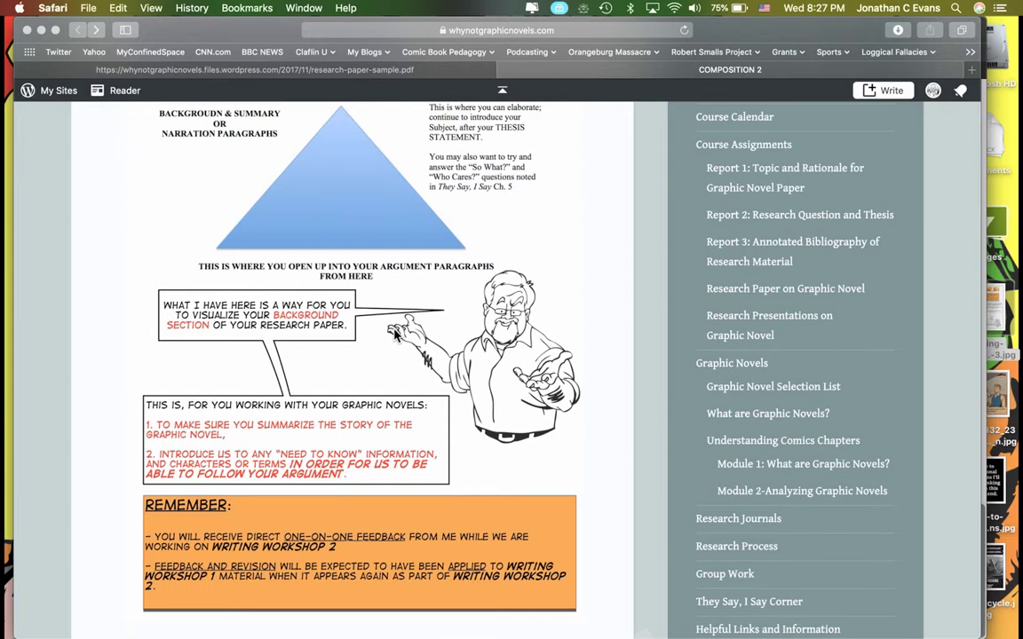
pyautogui.scroll(15, 395, 334)
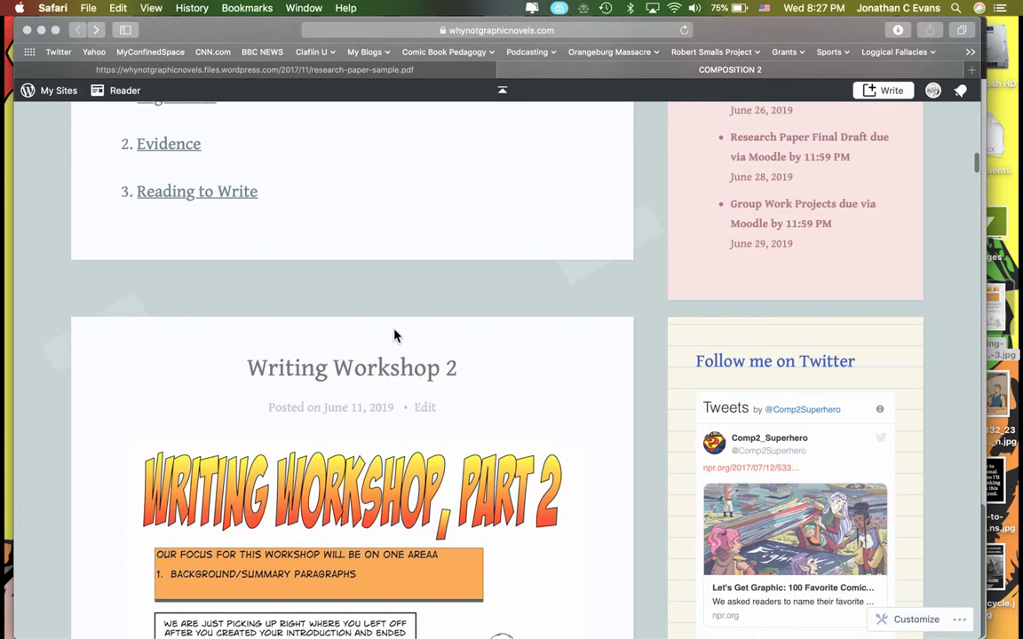
pyautogui.scroll(15, 395, 334)
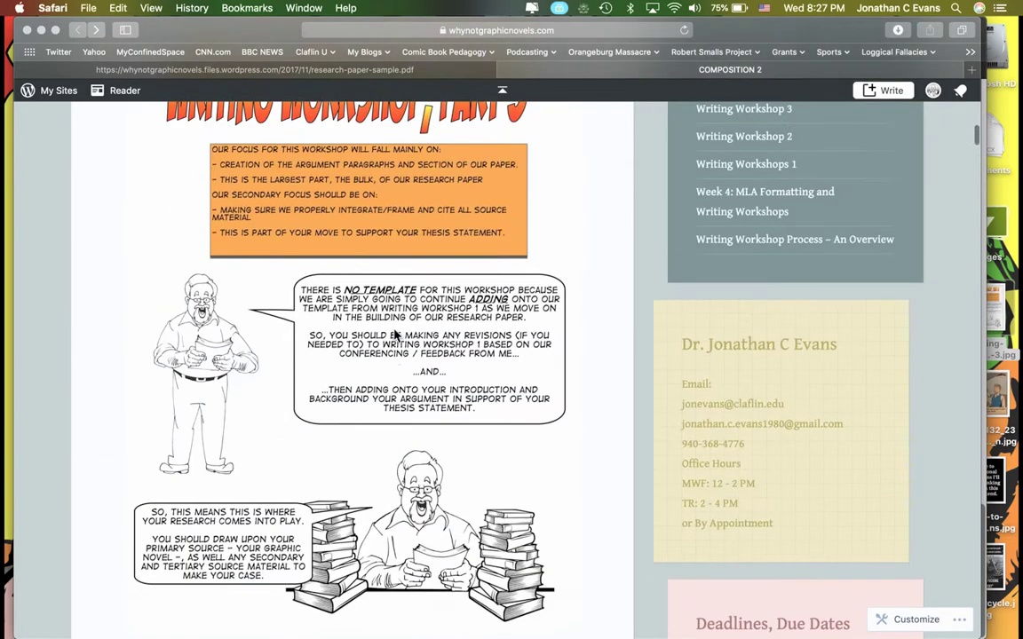
pyautogui.scroll(5, 395, 334)
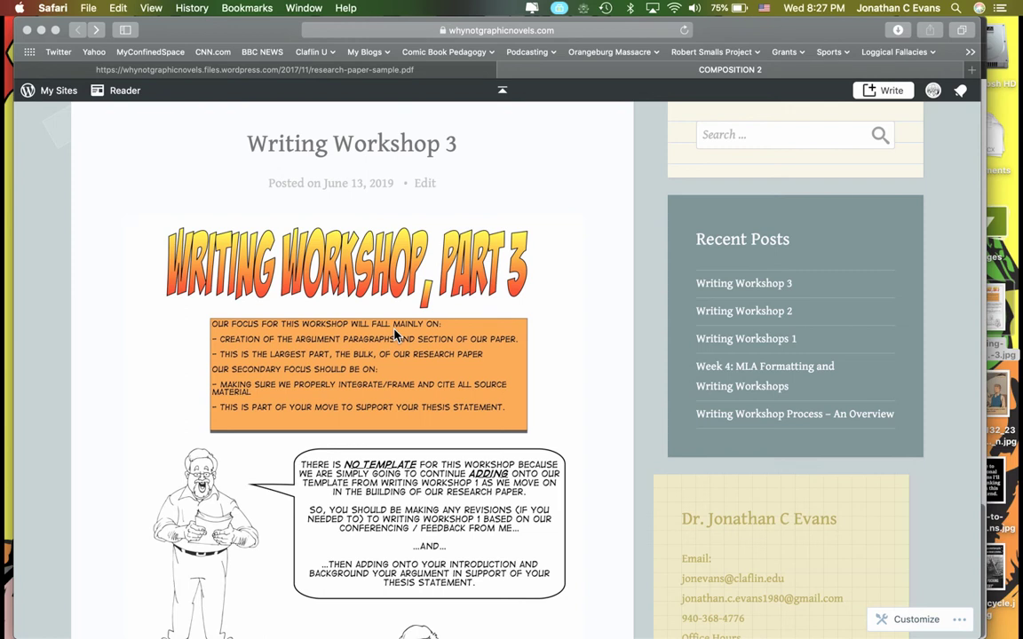
pyautogui.scroll(-20, 399, 356)
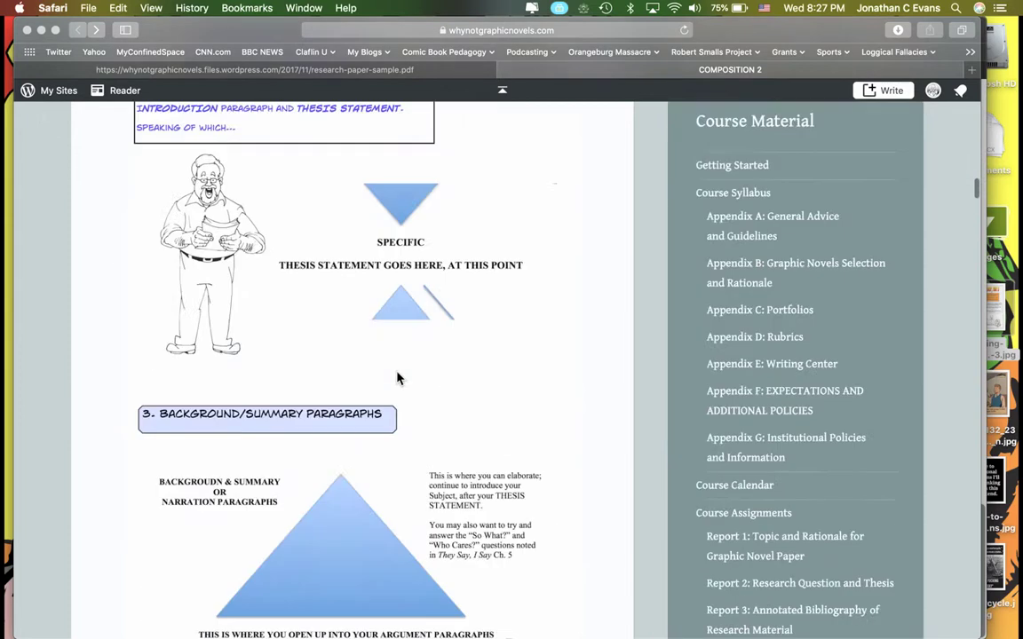
pyautogui.scroll(-20, 397, 378)
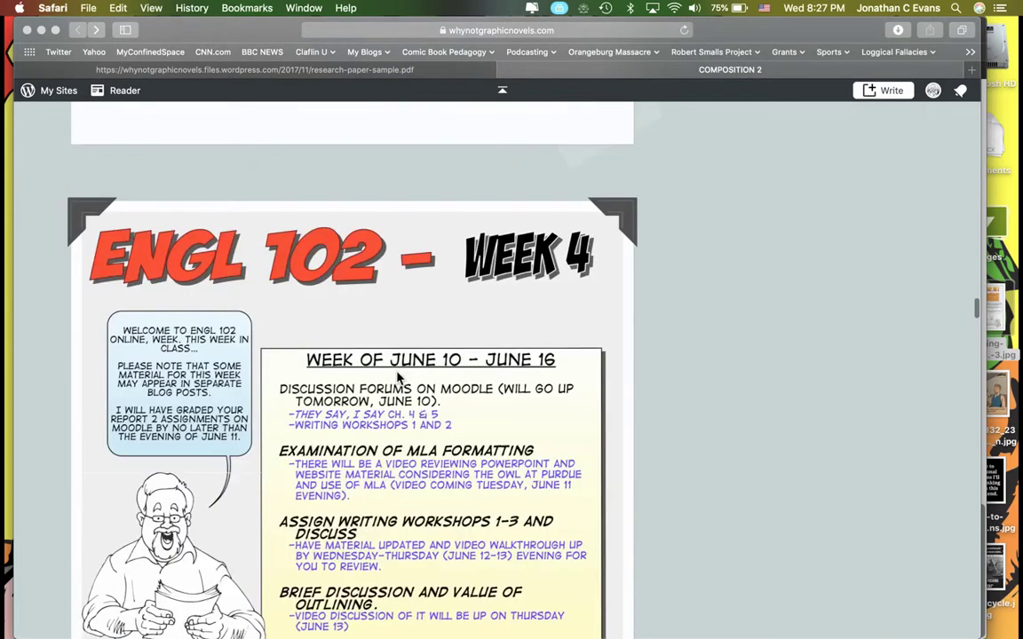
pyautogui.scroll(-15, 397, 378)
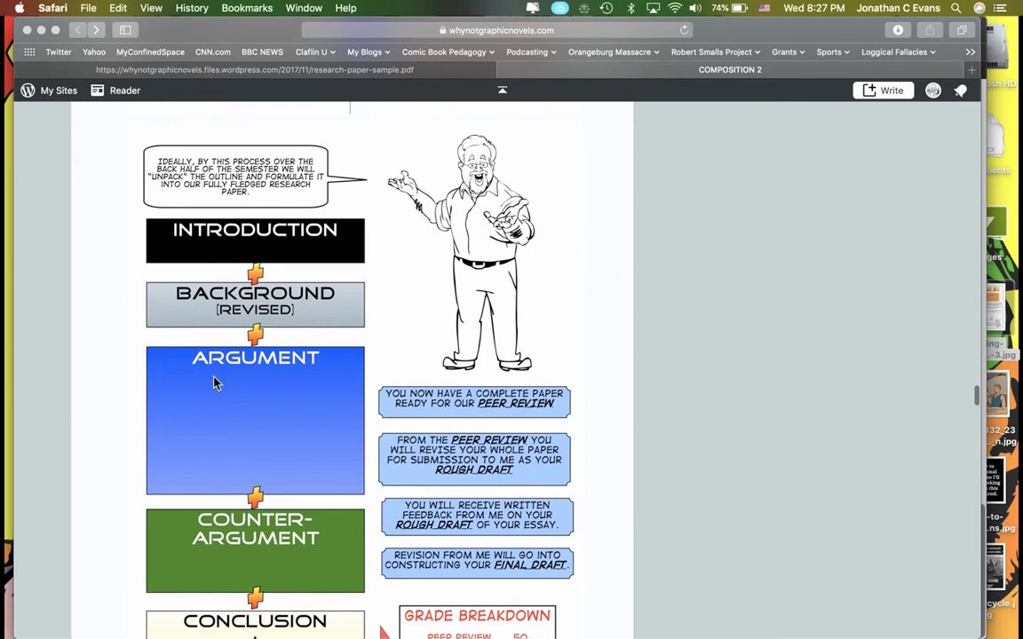
pyautogui.scroll(-3, 263, 437)
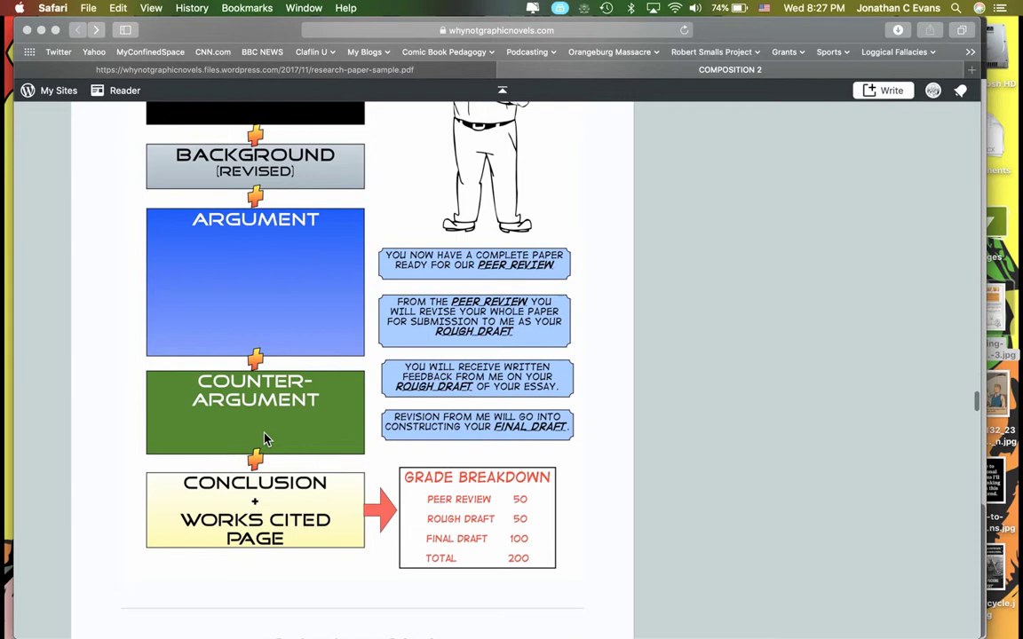
pyautogui.scroll(15, 263, 437)
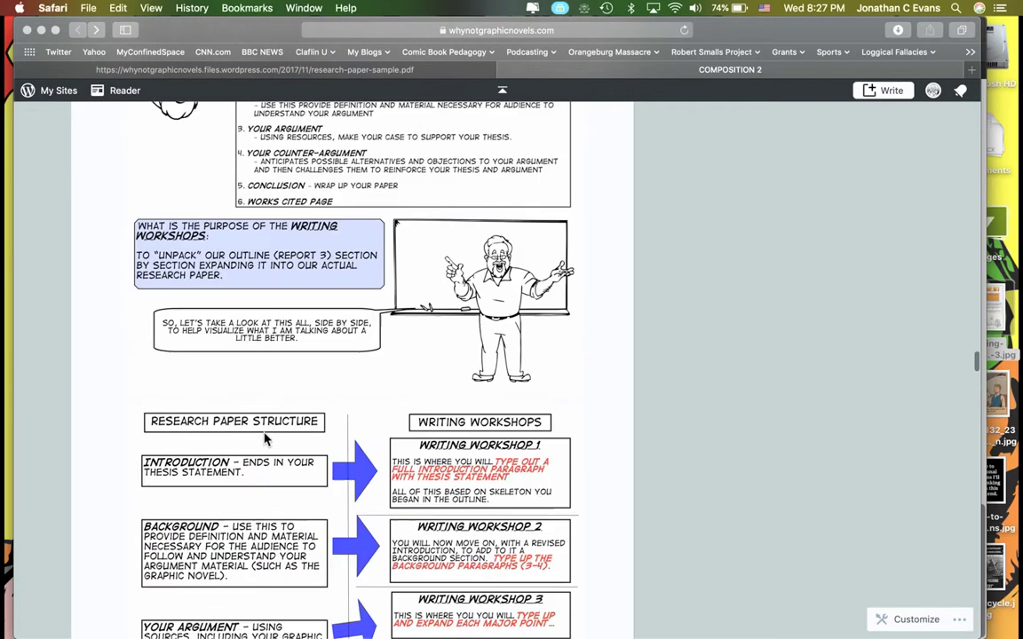
pyautogui.scroll(-3, 263, 437)
pyautogui.scroll(20, 263, 437)
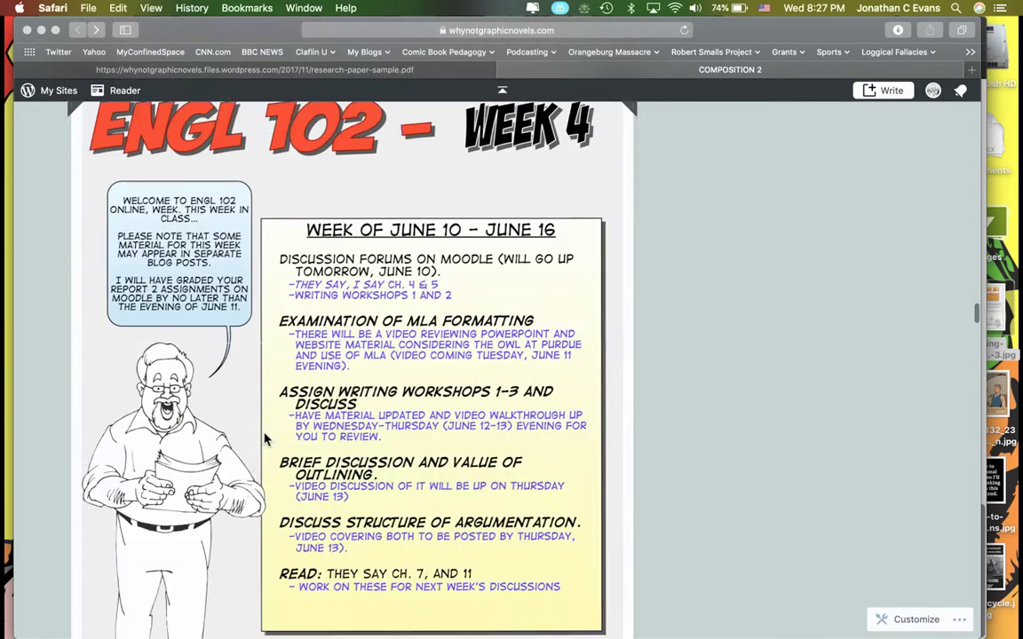
pyautogui.scroll(15, 264, 438)
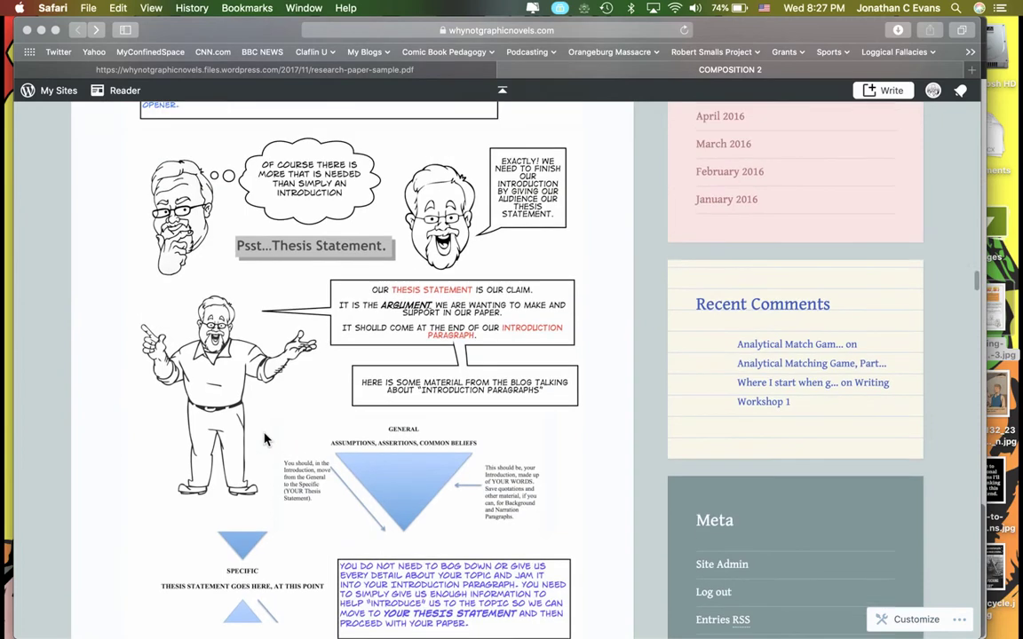
pyautogui.click(344, 149)
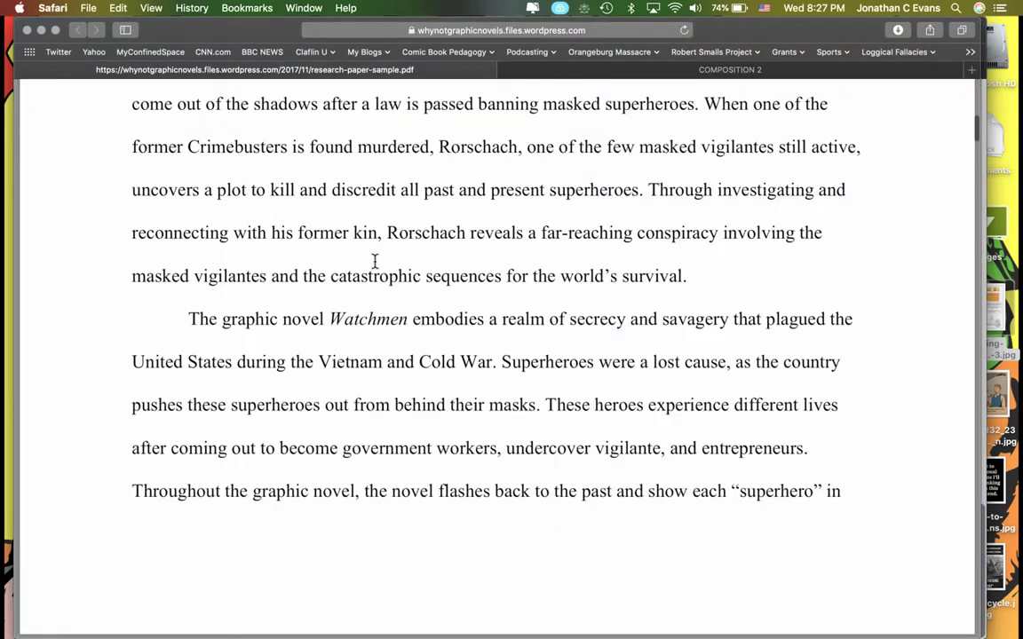
pyautogui.scroll(3, 373, 263)
pyautogui.scroll(6, 373, 262)
pyautogui.scroll(-3, 373, 262)
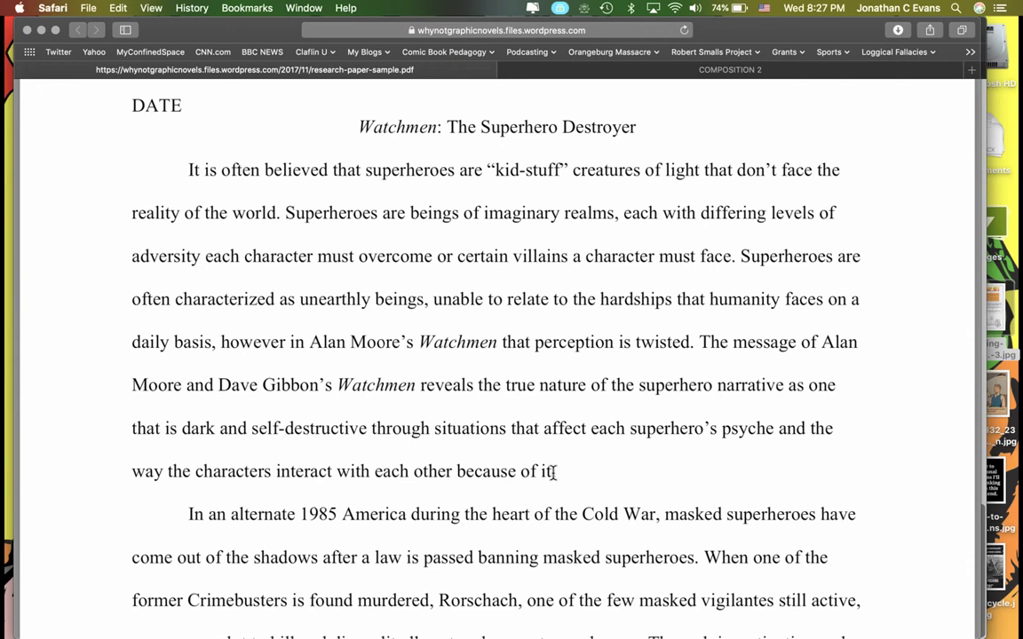
pyautogui.scroll(-8, 557, 472)
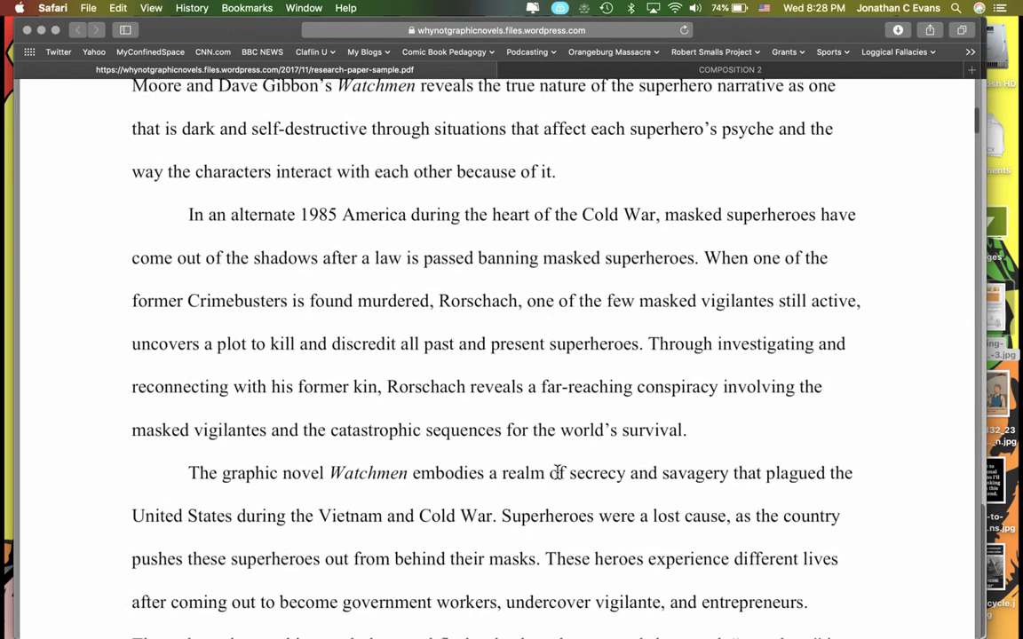
pyautogui.scroll(-10, 557, 472)
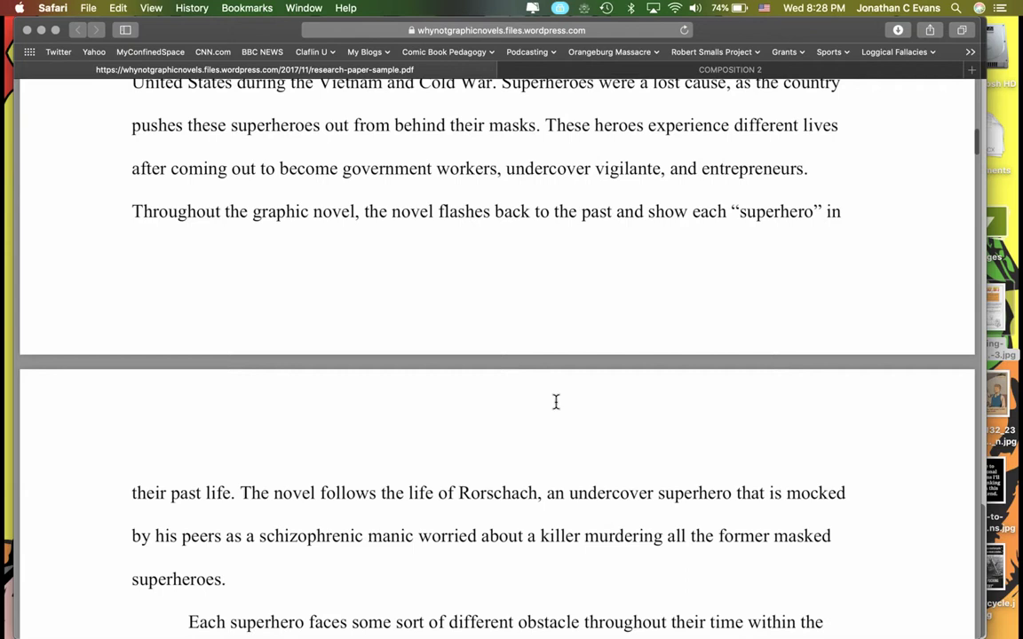
pyautogui.scroll(-3, 557, 402)
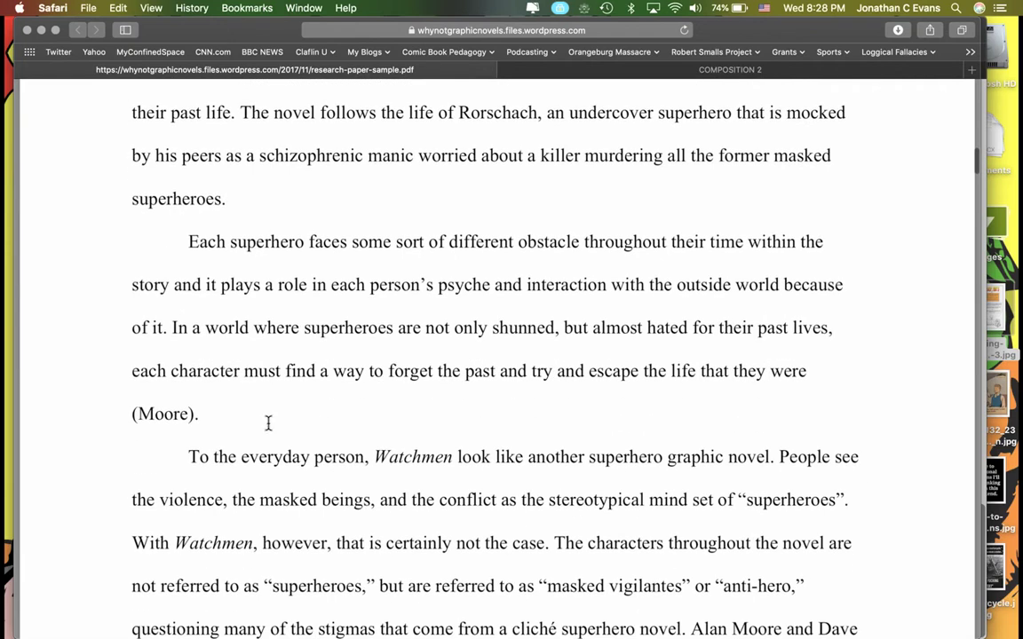
pyautogui.scroll(-1, 268, 424)
pyautogui.scroll(-15, 268, 425)
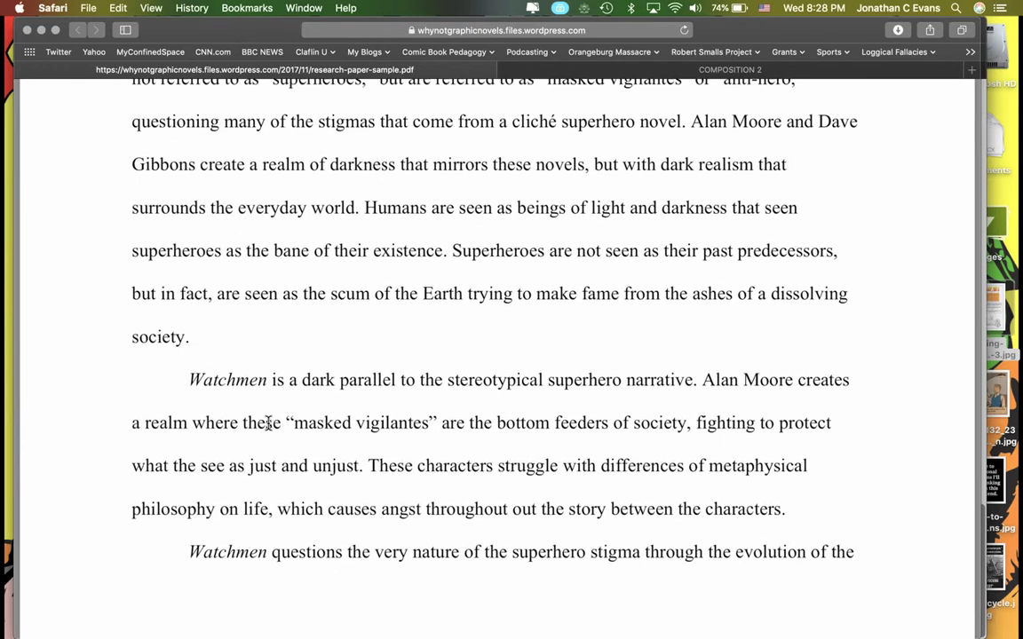
pyautogui.scroll(-12, 268, 425)
pyautogui.scroll(-14, 270, 443)
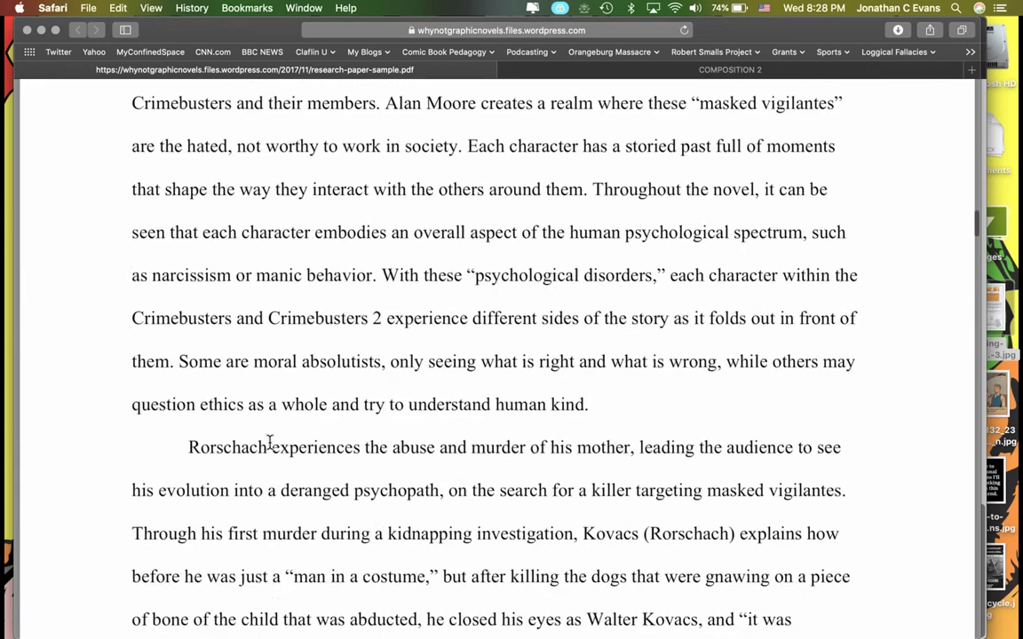
pyautogui.scroll(-20, 270, 442)
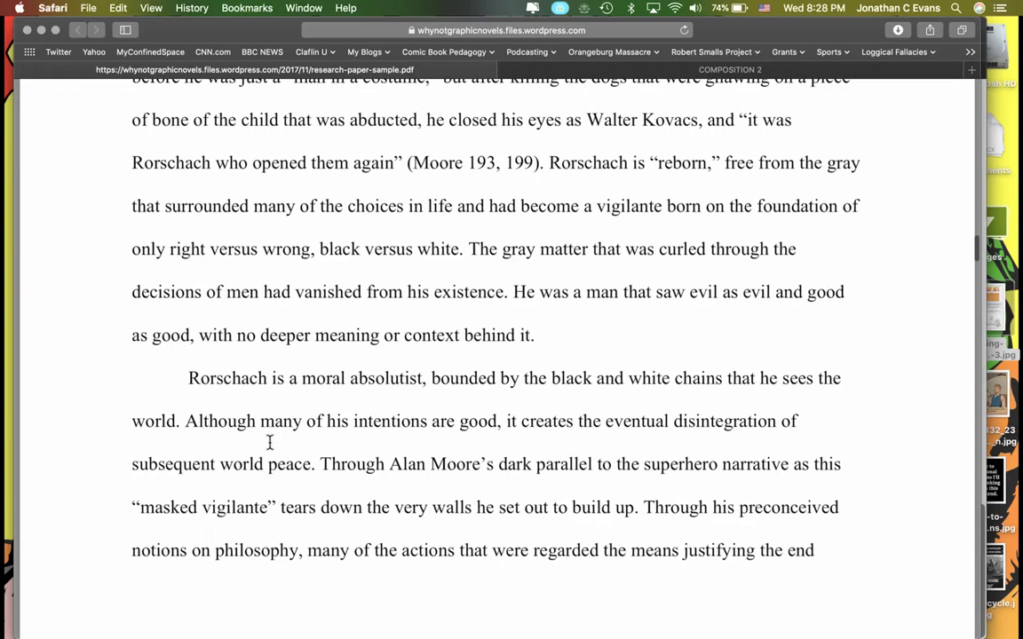
pyautogui.scroll(-17, 270, 442)
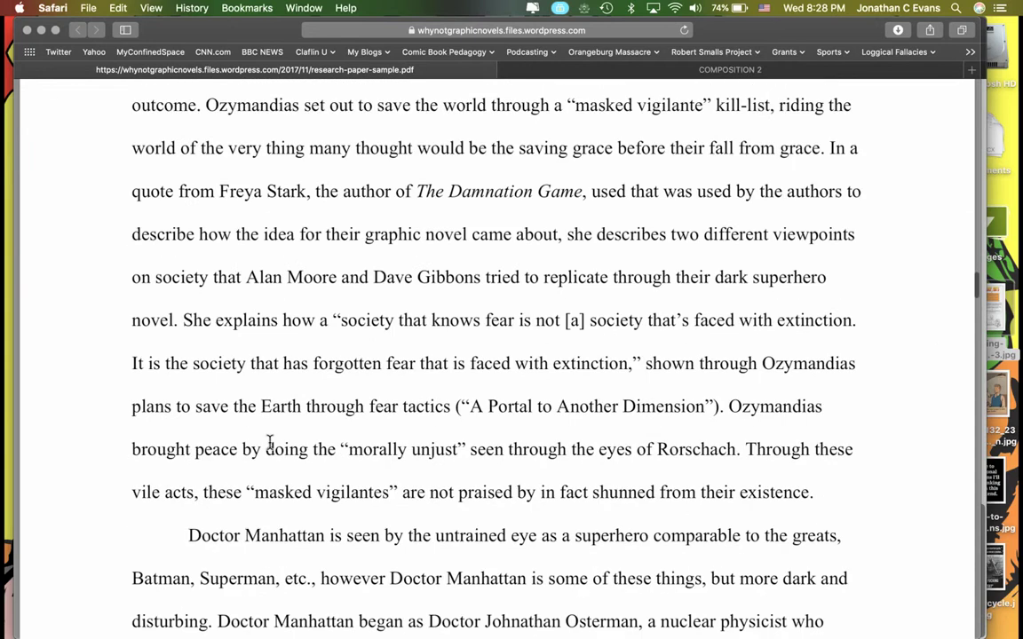
pyautogui.scroll(-20, 270, 442)
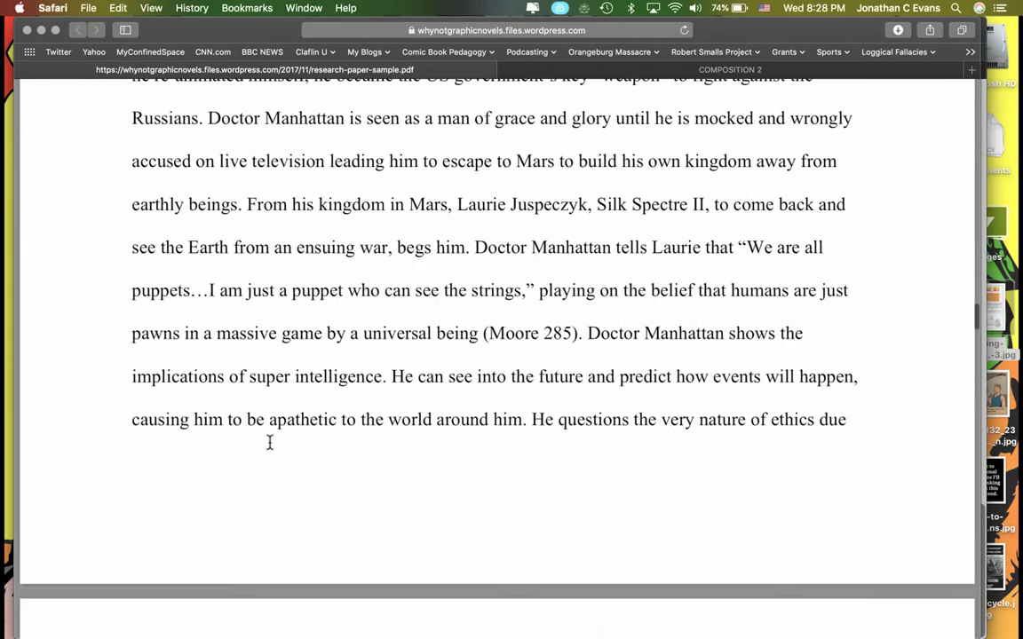
pyautogui.scroll(-20, 270, 442)
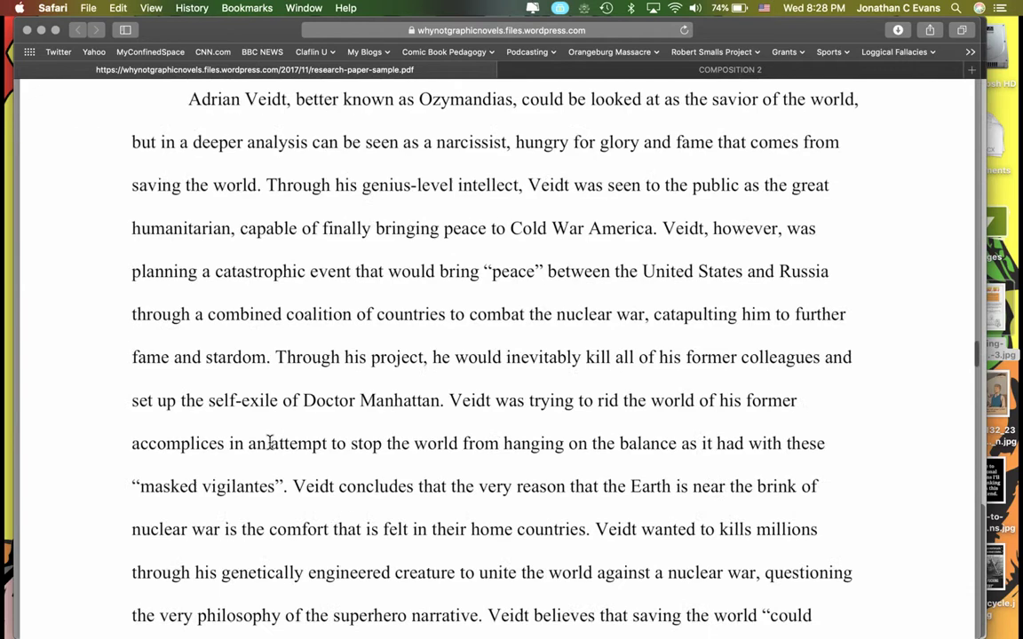
pyautogui.scroll(-14, 270, 443)
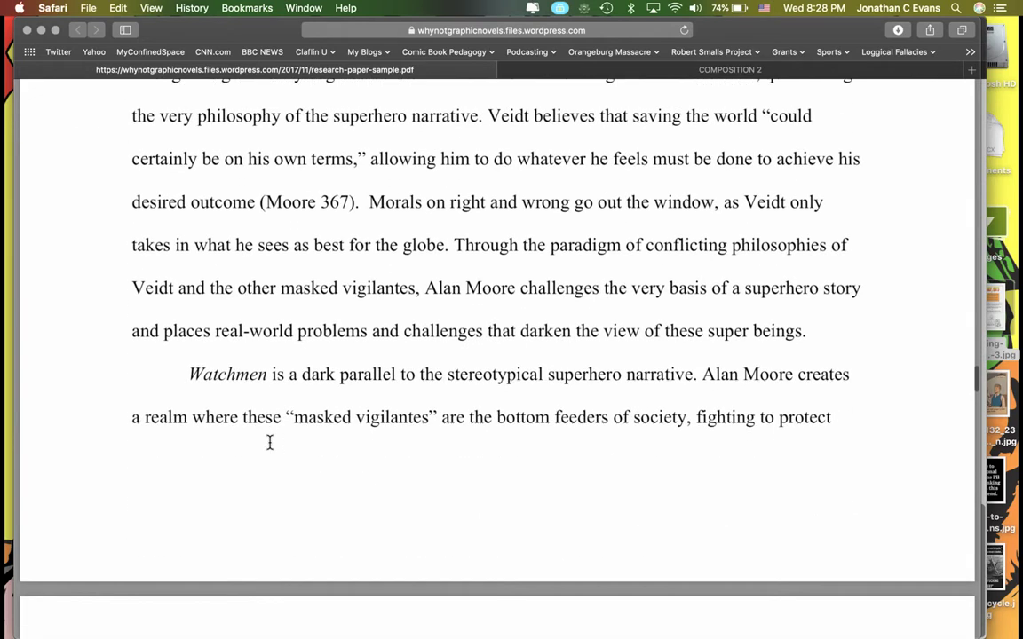
pyautogui.scroll(-15, 270, 442)
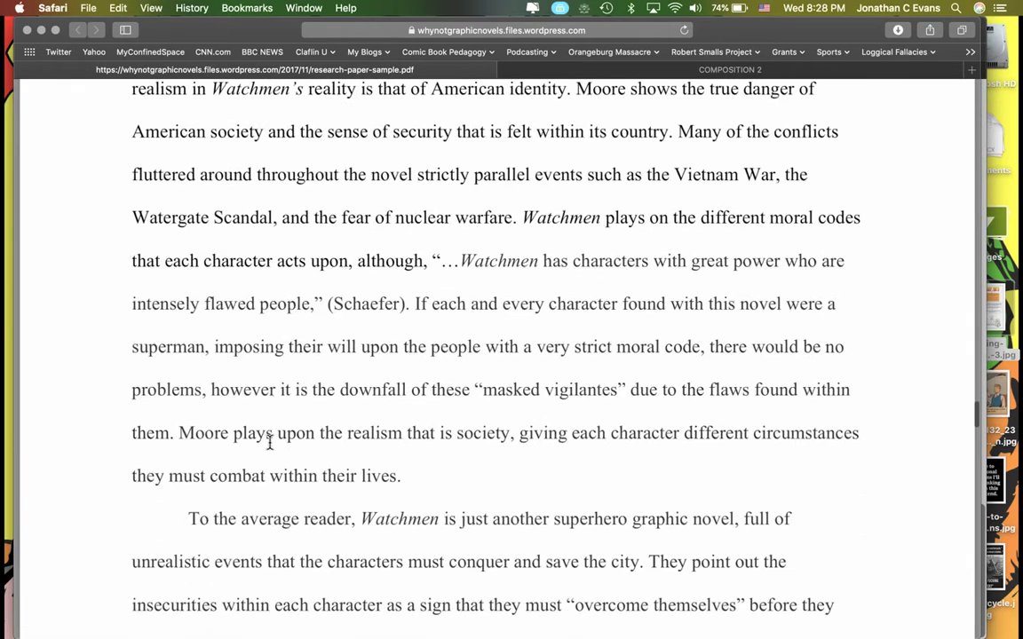
pyautogui.scroll(-4, 270, 442)
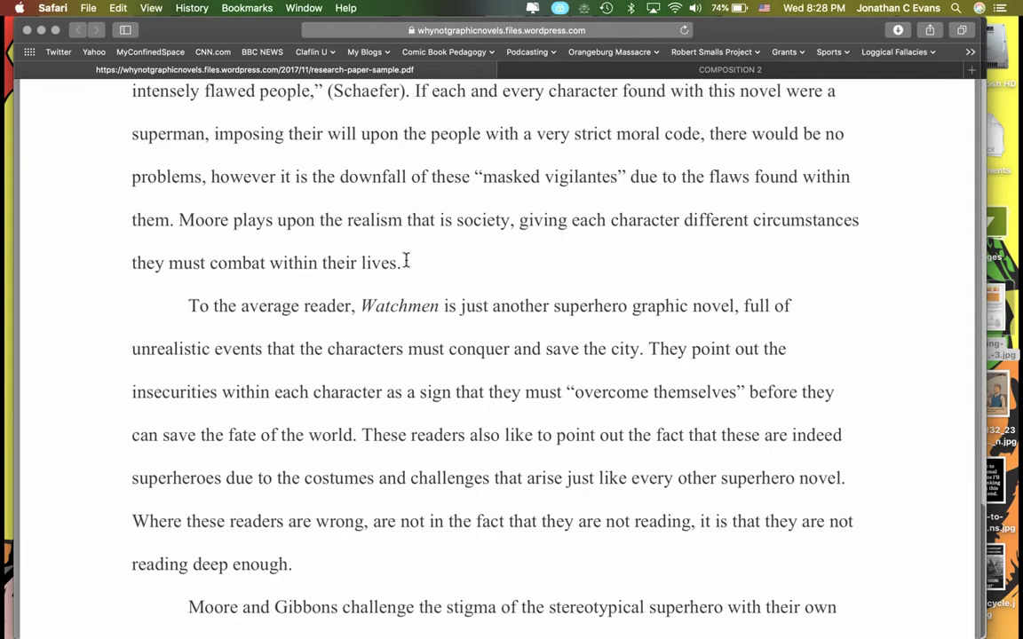
pyautogui.scroll(12, 401, 276)
pyautogui.scroll(20, 401, 275)
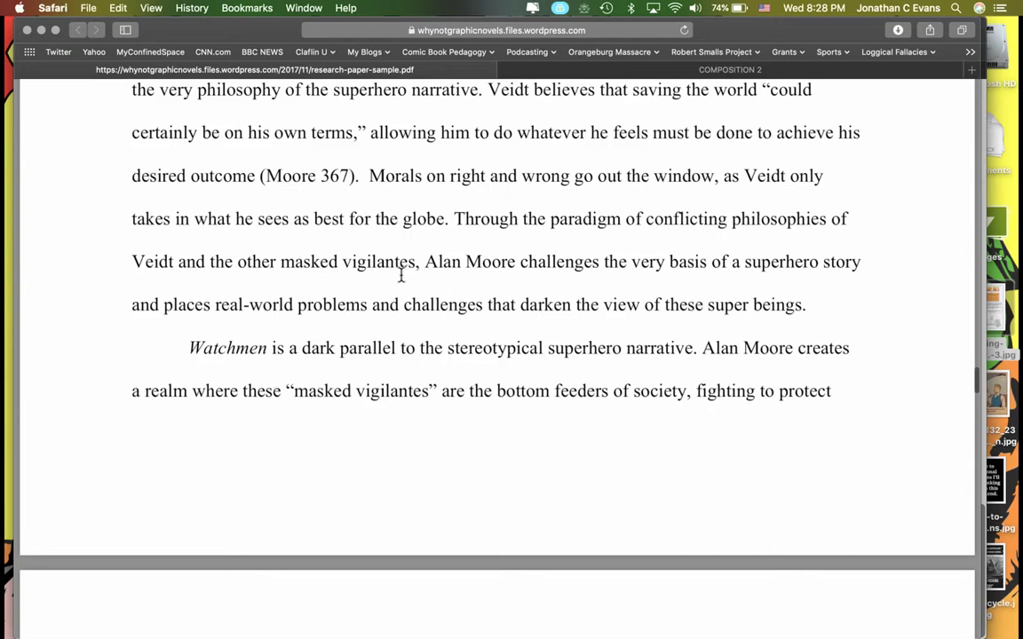
pyautogui.scroll(20, 400, 276)
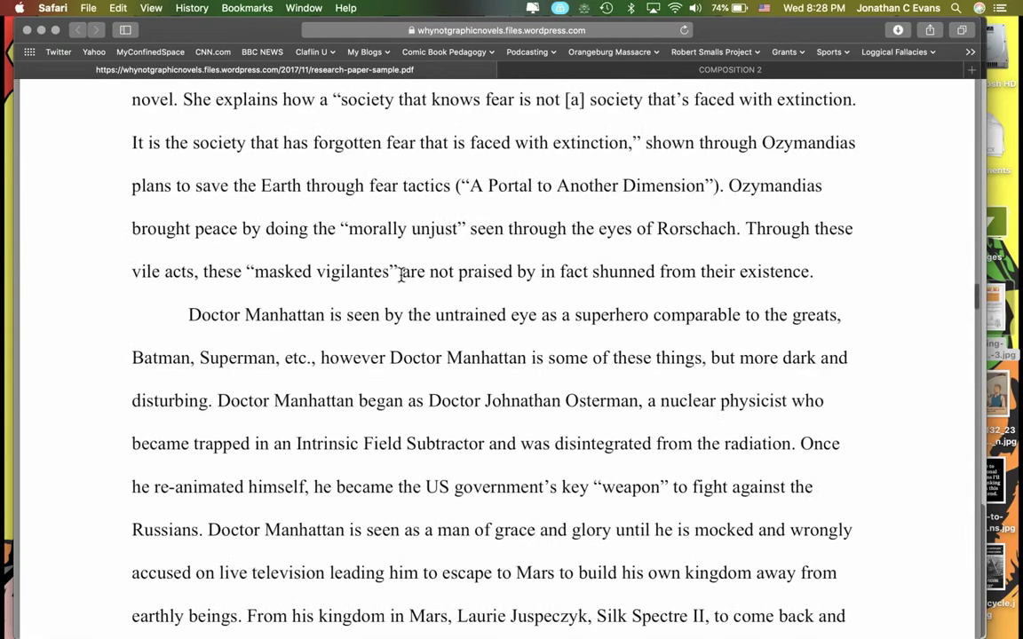
pyautogui.scroll(20, 401, 276)
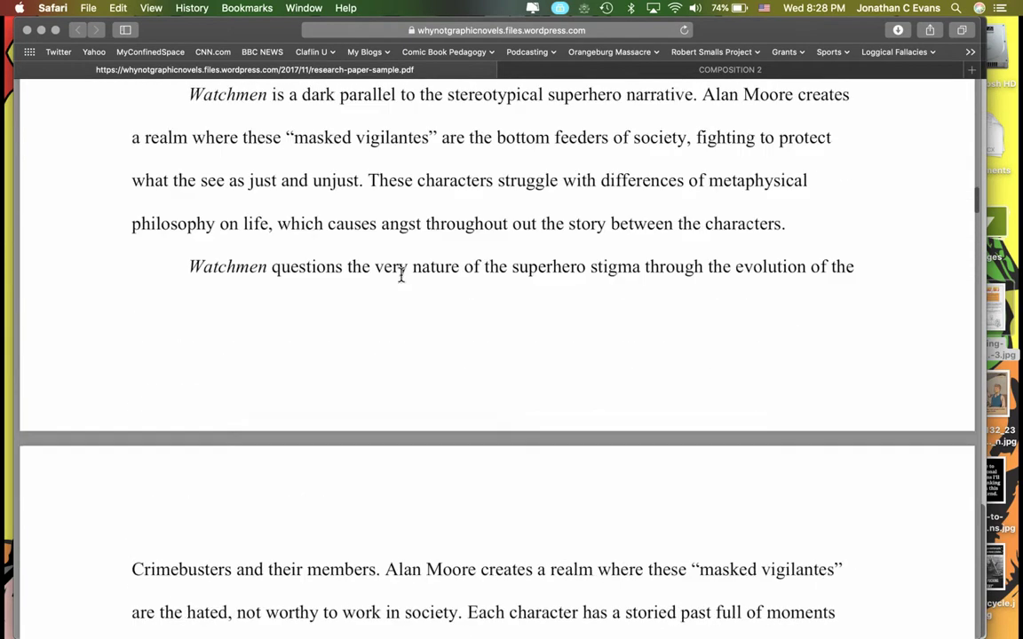
pyautogui.scroll(20, 401, 276)
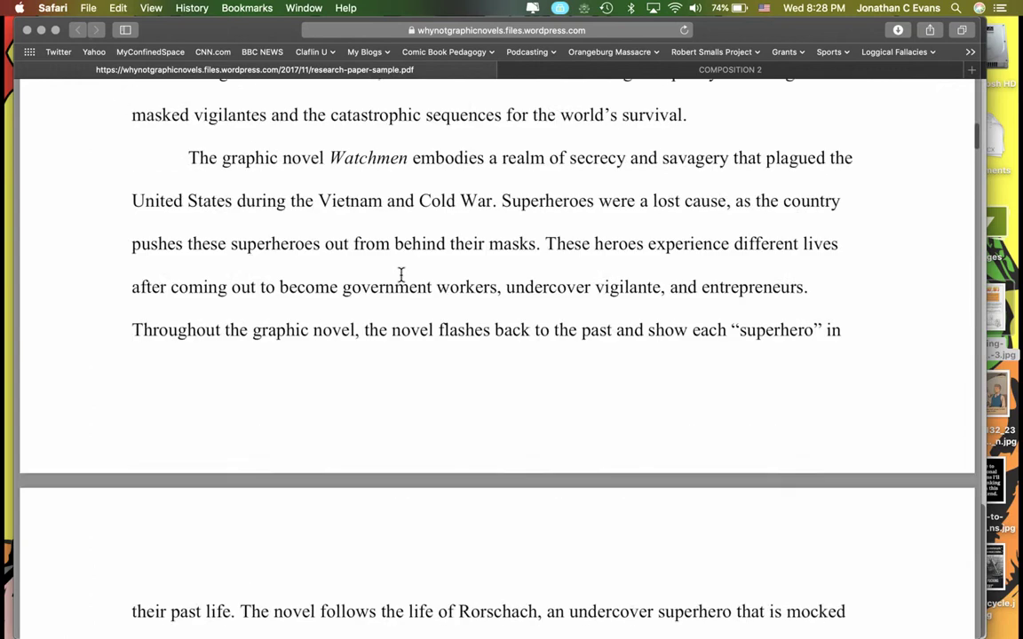
pyautogui.scroll(1, 401, 276)
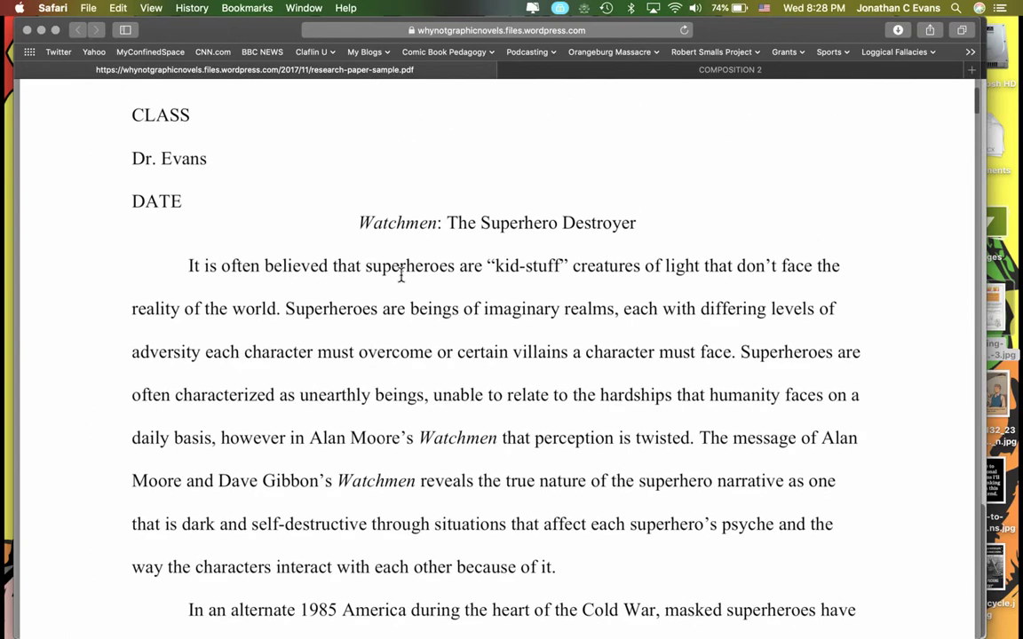